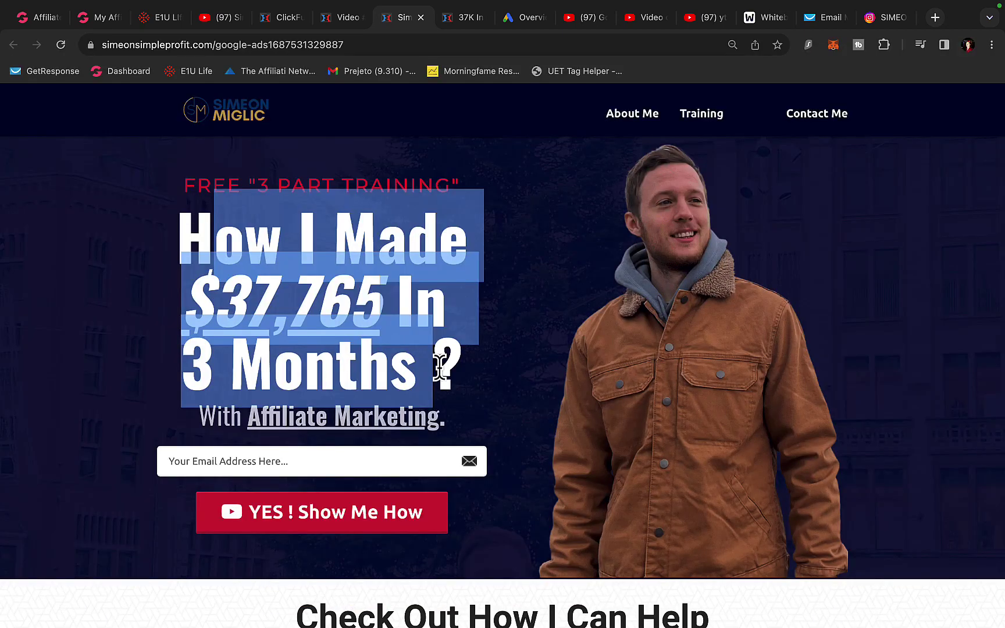
# Step: Switch to Google Ads and start a new Search campaign without a goal's guidance, keeping the suggested campaign name
pyautogui.click(526, 22)
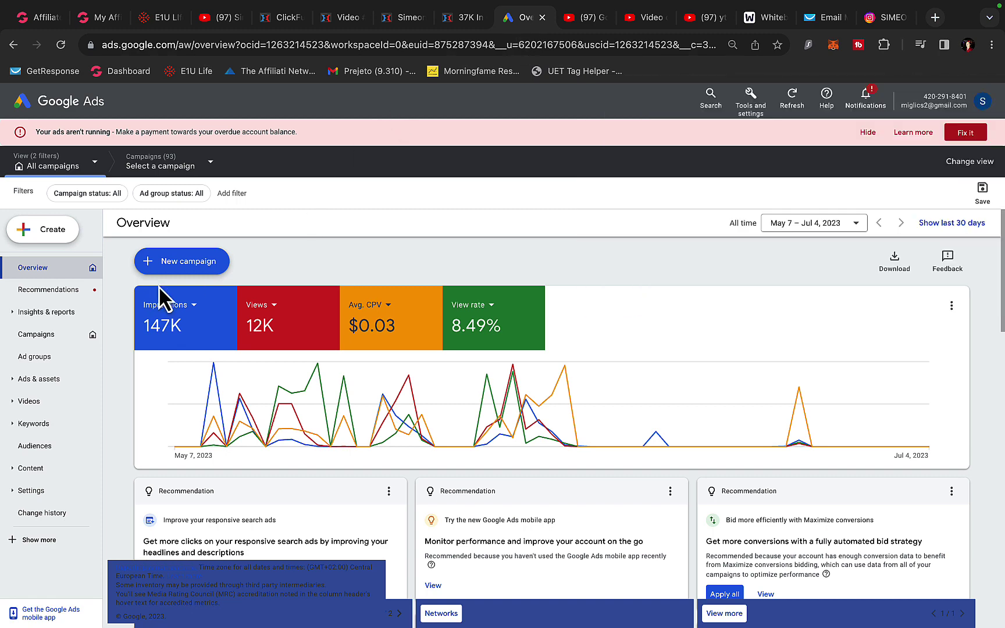
pyautogui.click(196, 267)
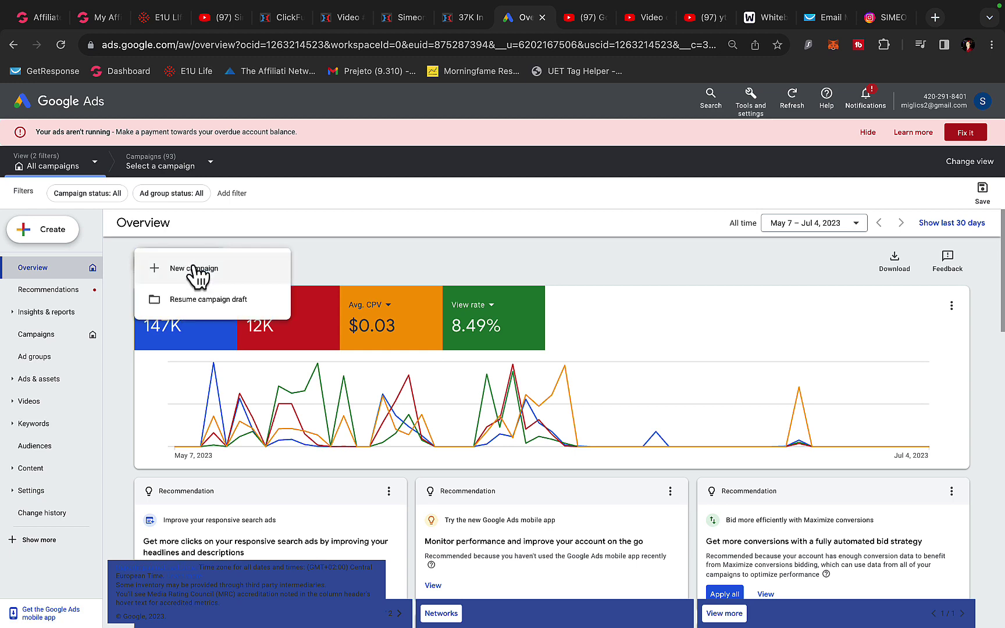
pyautogui.click(197, 269)
pyautogui.click(706, 425)
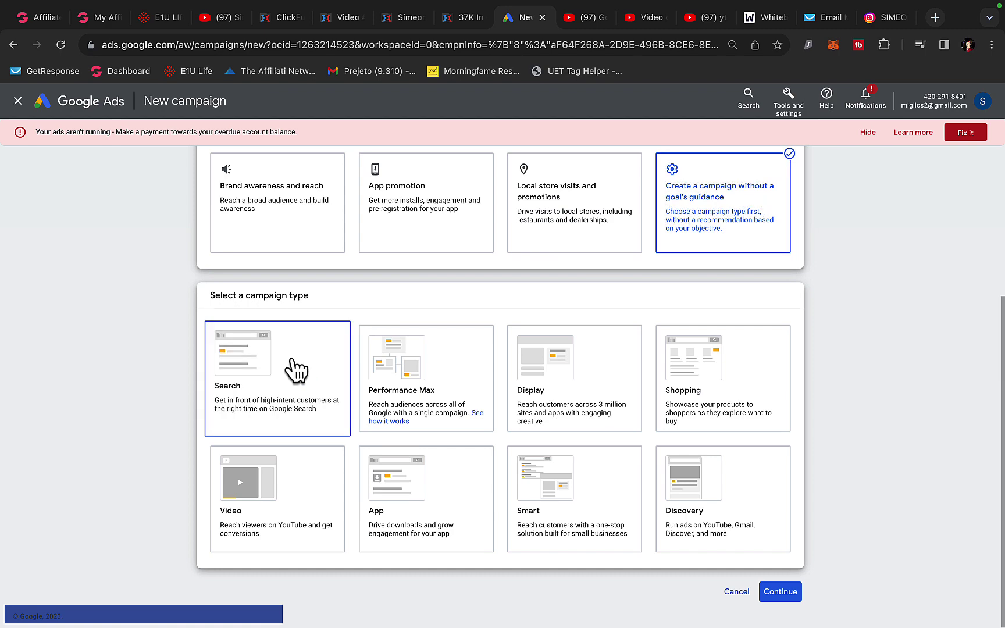
pyautogui.click(297, 369)
pyautogui.click(778, 592)
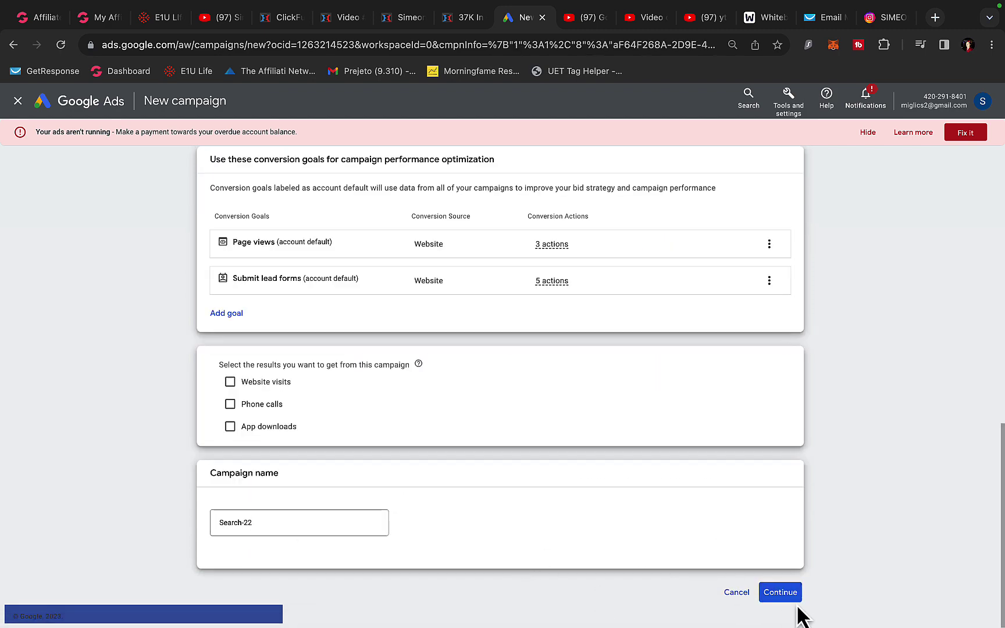
pyautogui.click(785, 595)
pyautogui.click(647, 476)
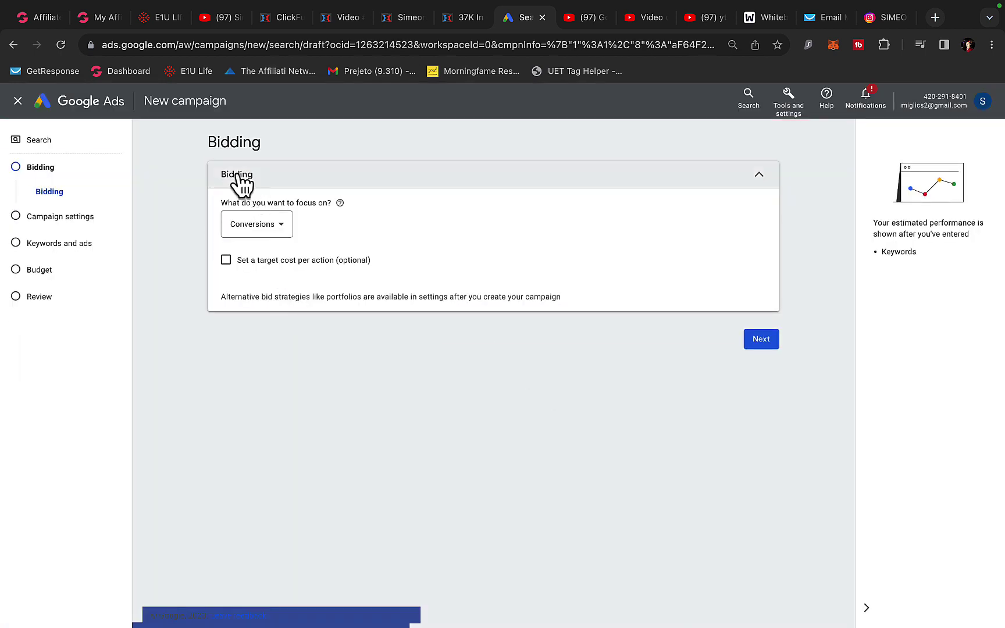
# Step: Set the campaign's bidding focus to Clicks
pyautogui.doubleClick(241, 174)
pyautogui.click(251, 177)
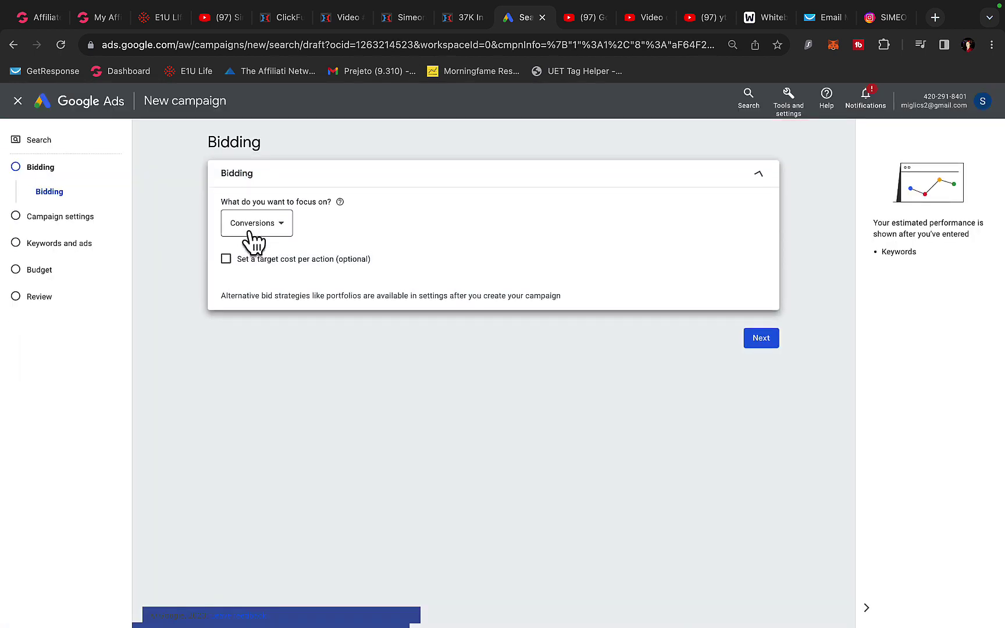
pyautogui.click(250, 233)
pyautogui.click(253, 330)
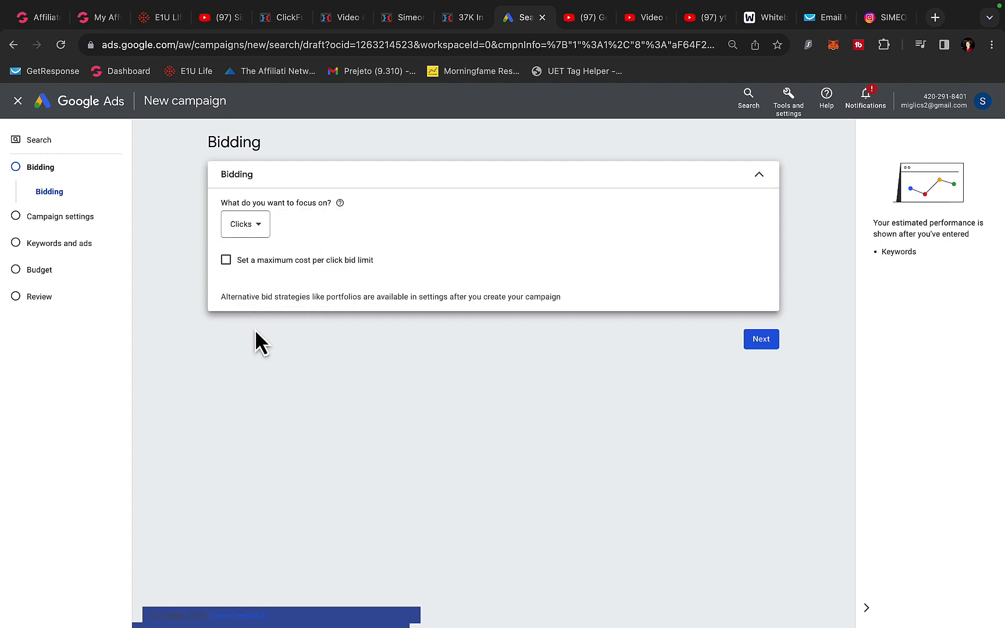
# Step: Continue to the campaign settings and exclude both Google search partners and the Google Display Network
pyautogui.click(763, 340)
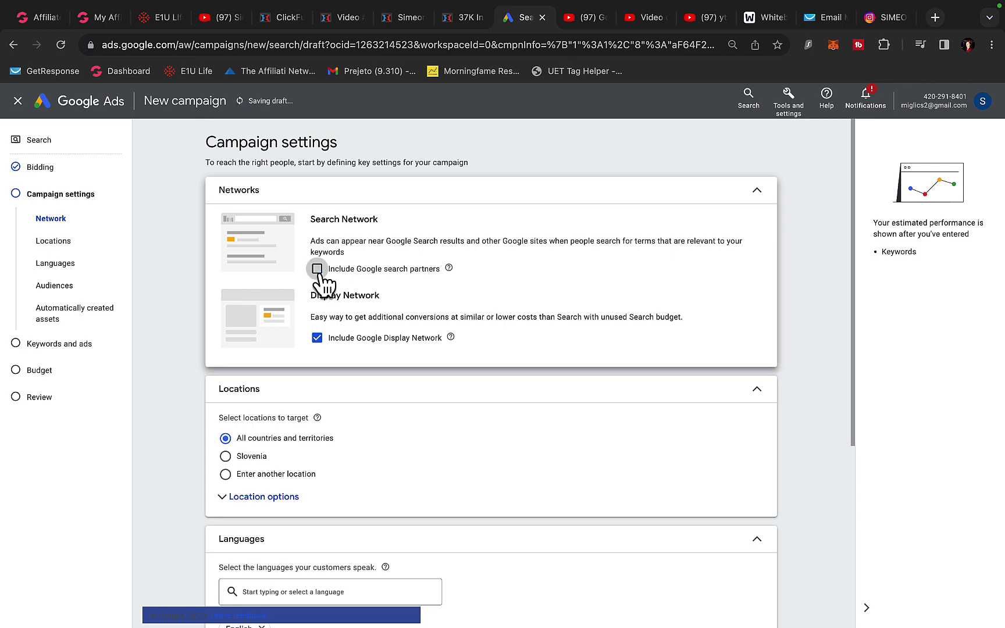
pyautogui.click(318, 391)
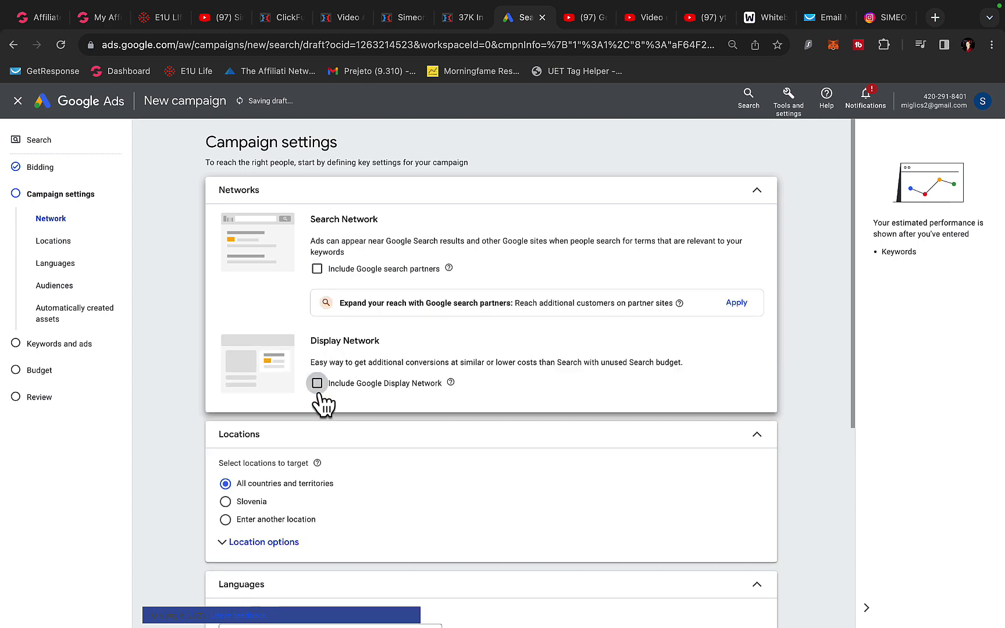
pyautogui.scroll(-3, 317, 384)
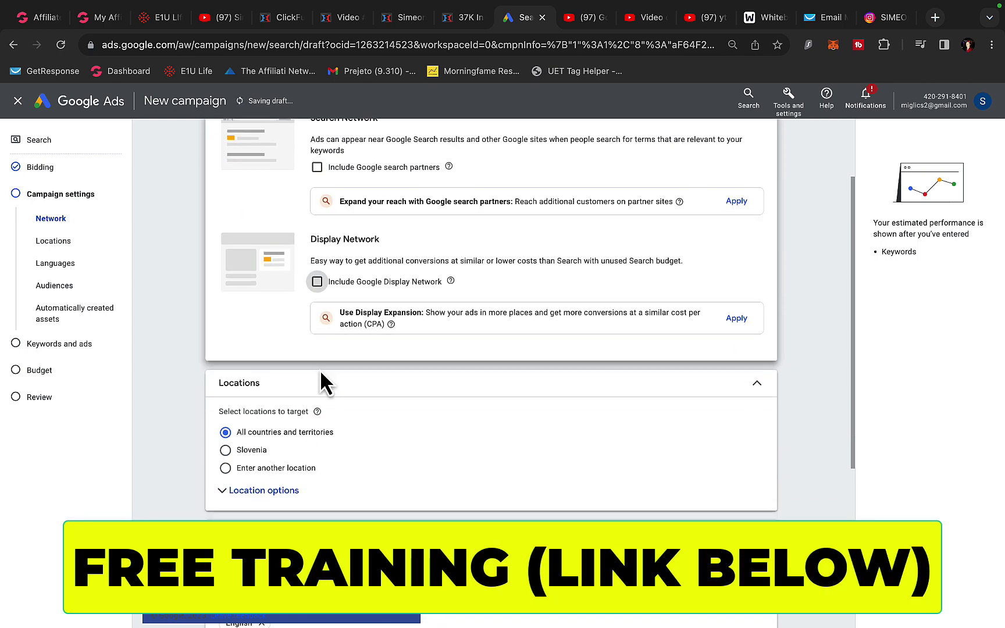
# Step: Target the campaign at specific countries: United States, Canada, Australia, New Zealand and United Kingdom
pyautogui.scroll(-2, 306, 335)
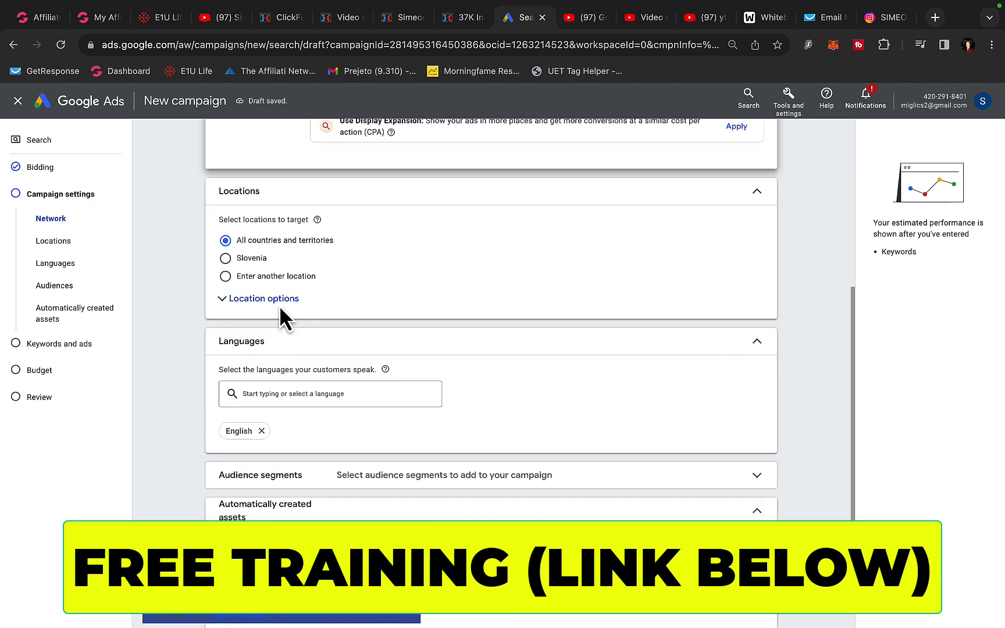
pyautogui.click(261, 279)
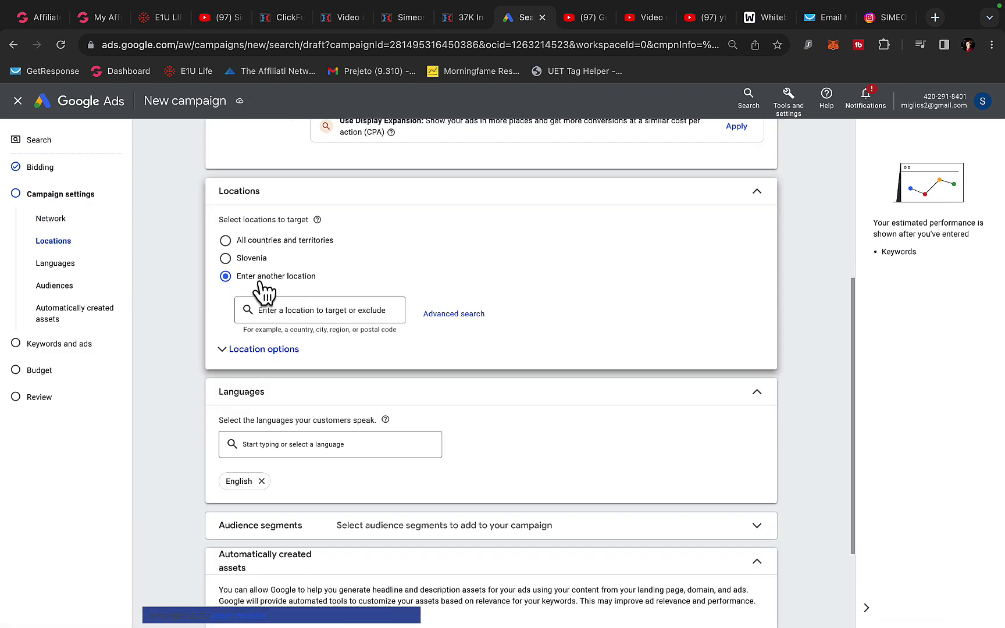
pyautogui.click(305, 310)
pyautogui.write('uni')
pyautogui.press('Return')
pyautogui.write('can')
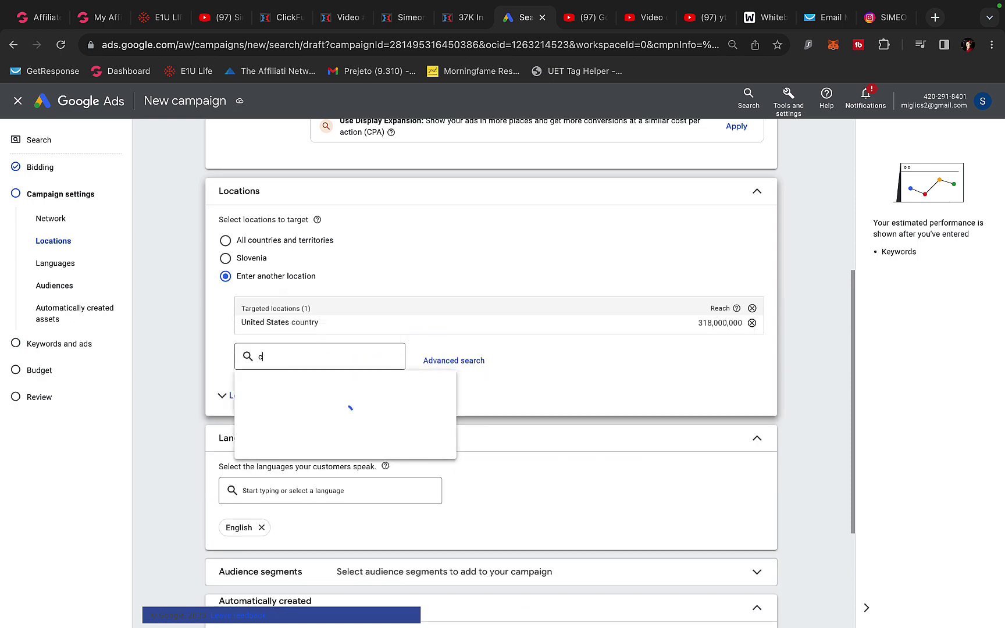
pyautogui.press('Return')
pyautogui.write('aust')
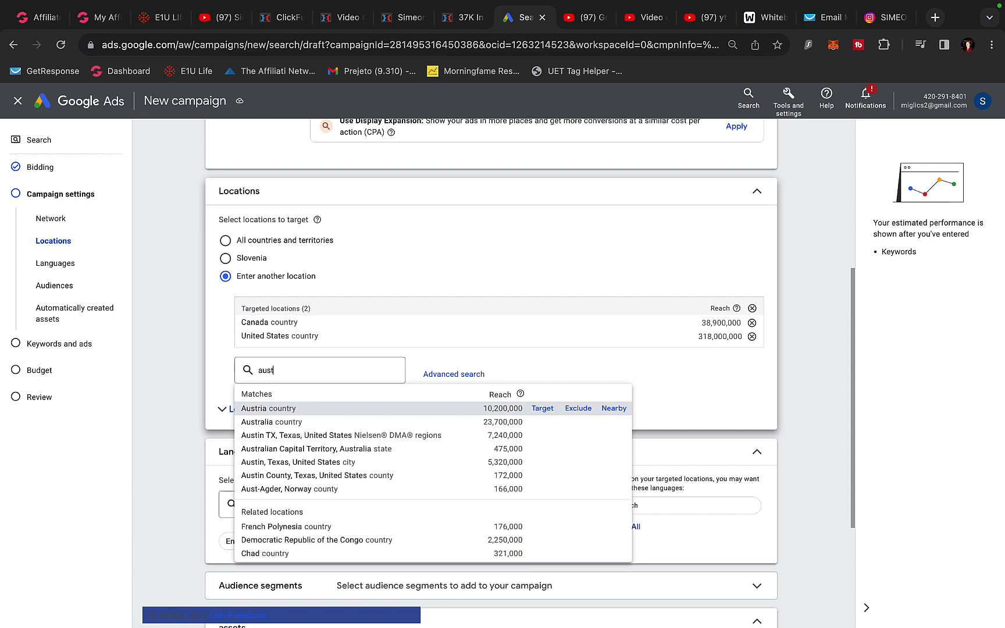
pyautogui.press('Return')
pyautogui.write('new')
pyautogui.press('Return')
pyautogui.write('uni')
pyautogui.press('Down')
pyautogui.press('Return')
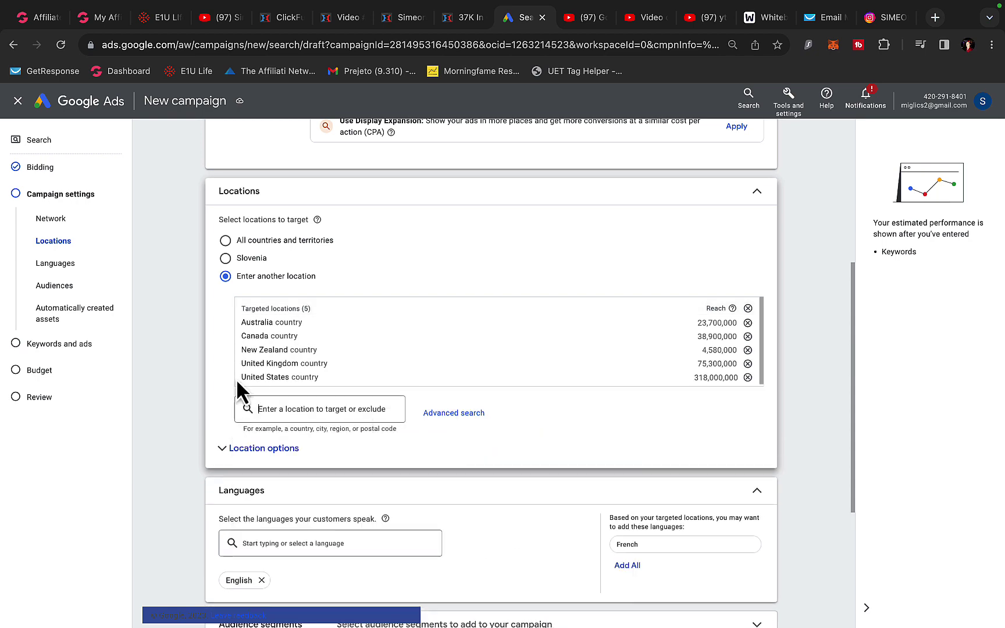
# Step: Keep English as the campaign language and continue to the Keywords and ads section
pyautogui.scroll(-2, 235, 395)
pyautogui.moveTo(235, 363); pyautogui.dragTo(267, 363)
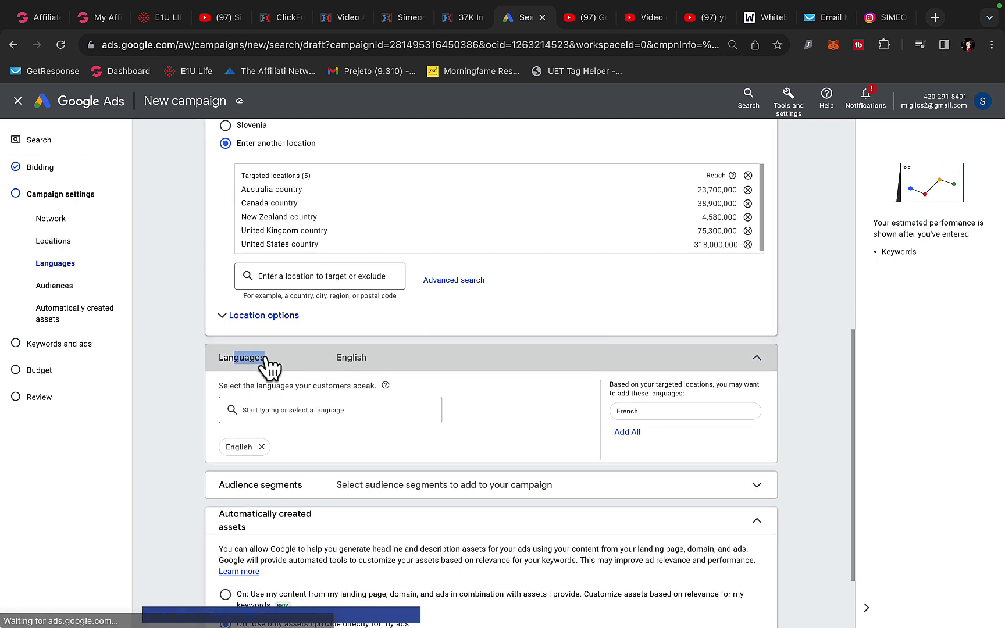
pyautogui.click(244, 366)
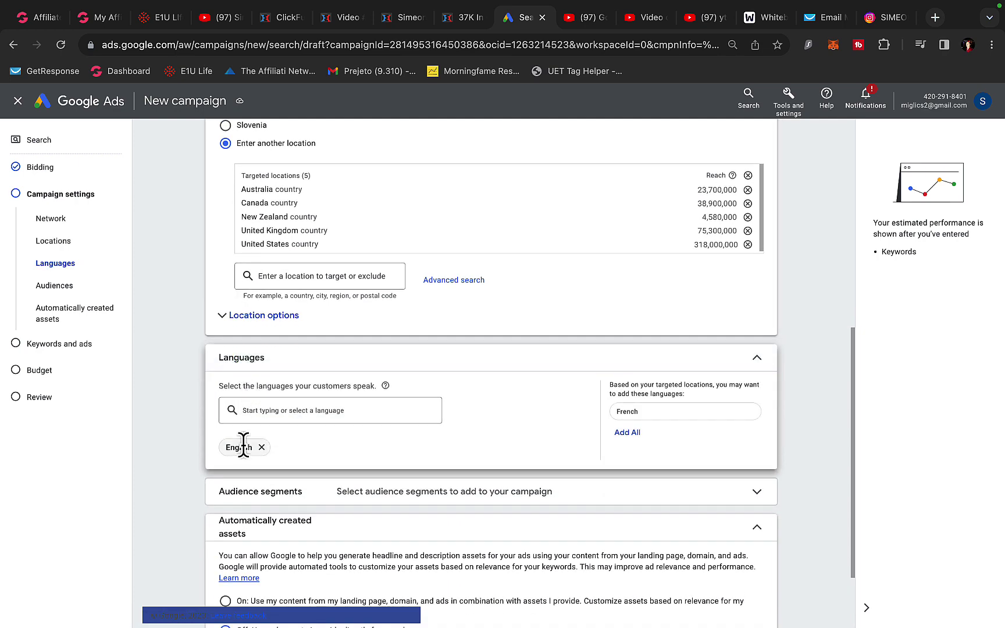
pyautogui.scroll(-2, 243, 445)
pyautogui.click(759, 608)
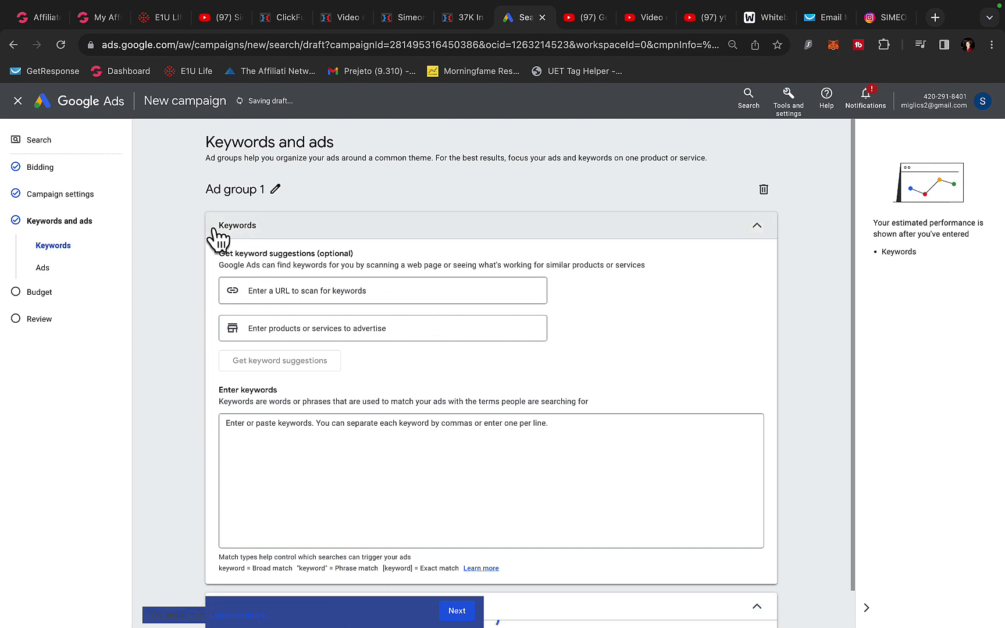
# Step: Review the Video 1 headline on the affiliate marketing training page and return to the campaign's keywords form
pyautogui.click(257, 449)
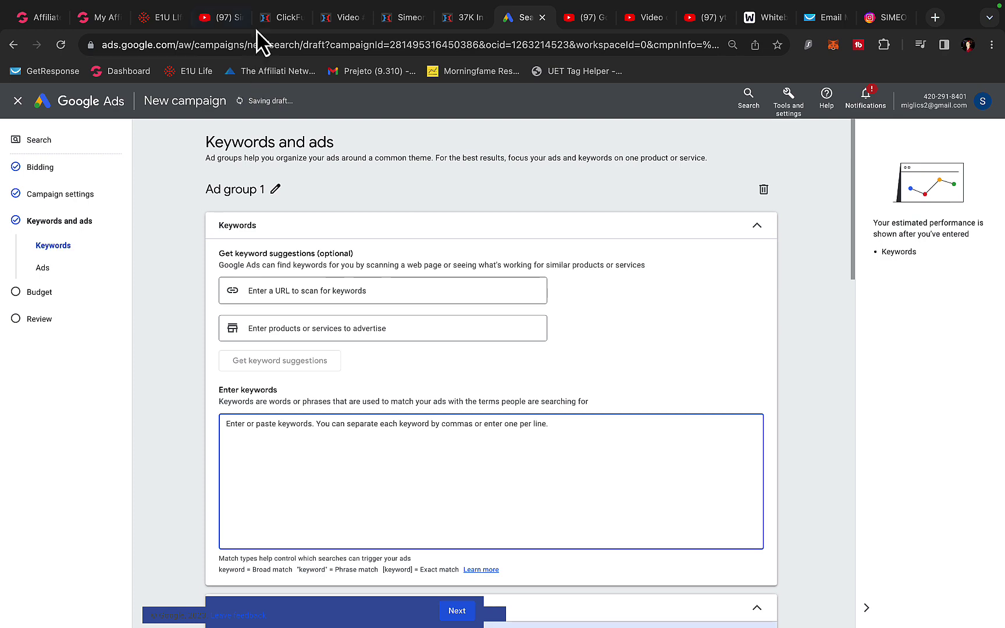
pyautogui.click(343, 18)
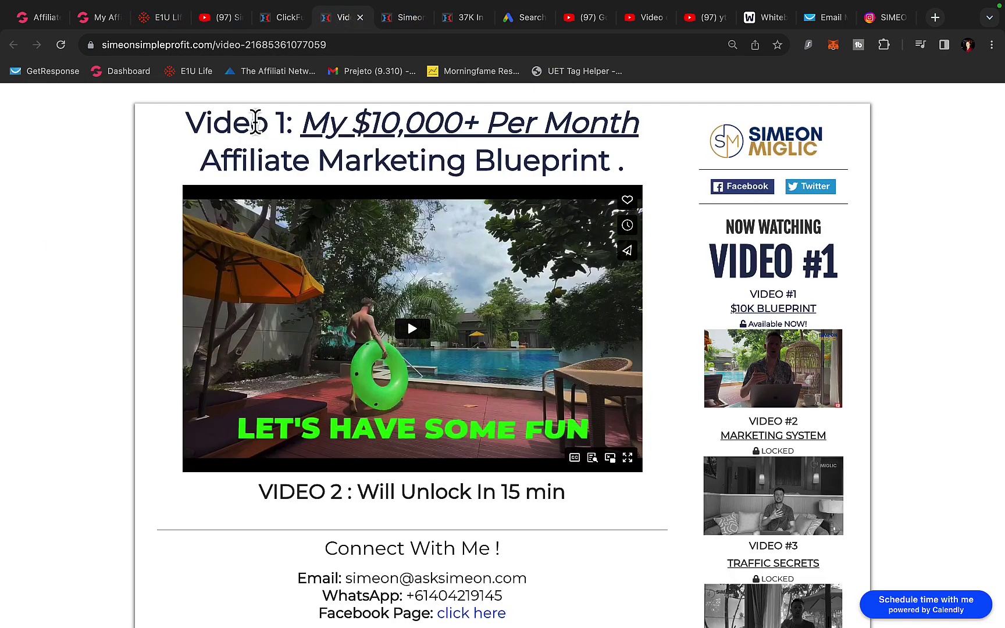
pyautogui.moveTo(252, 123); pyautogui.dragTo(462, 140)
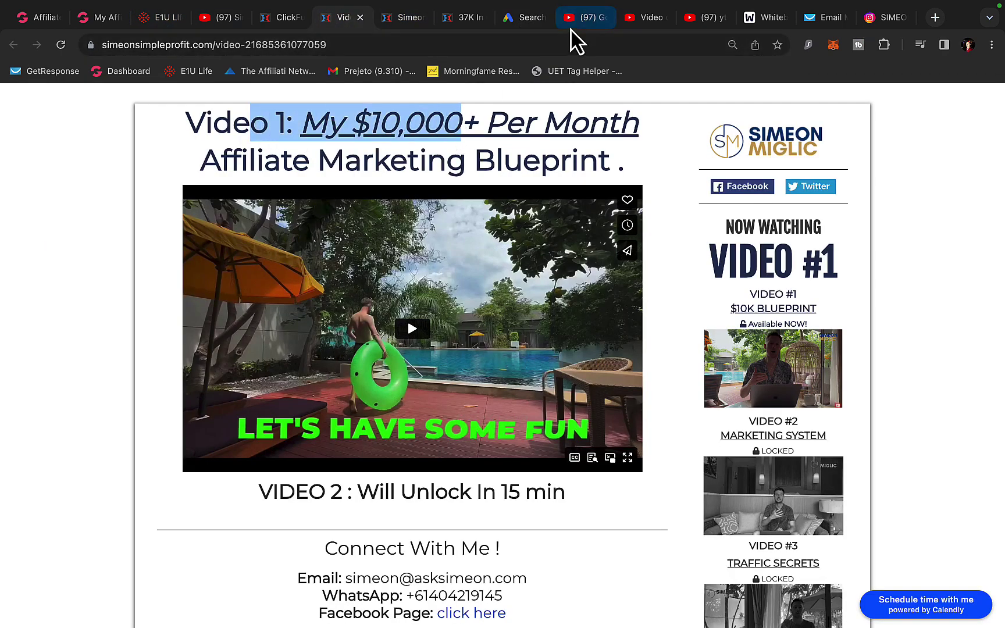
pyautogui.click(529, 23)
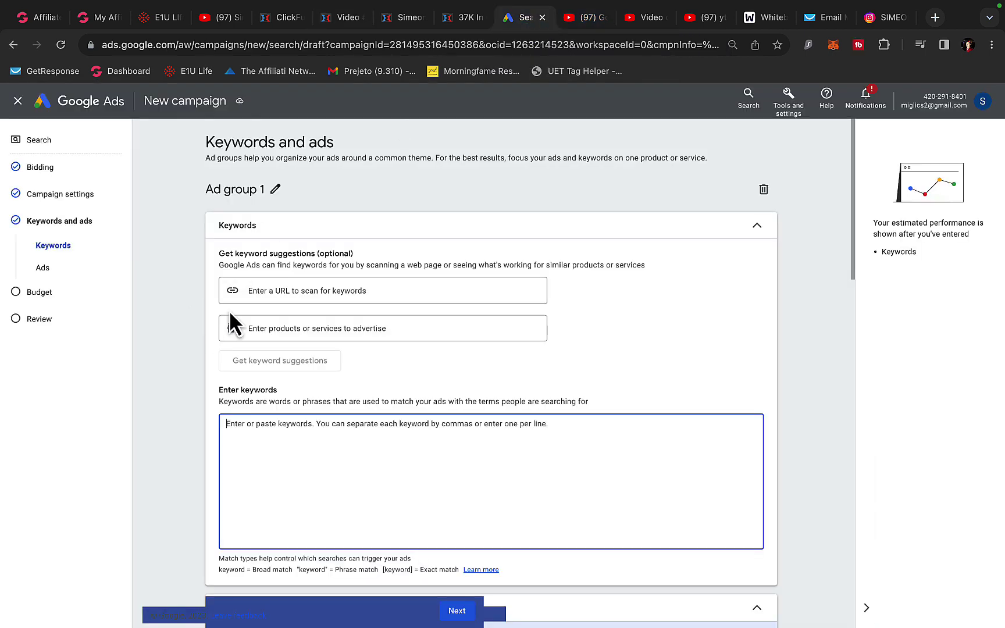
pyautogui.click(265, 328)
pyautogui.write('how to make money onlie')
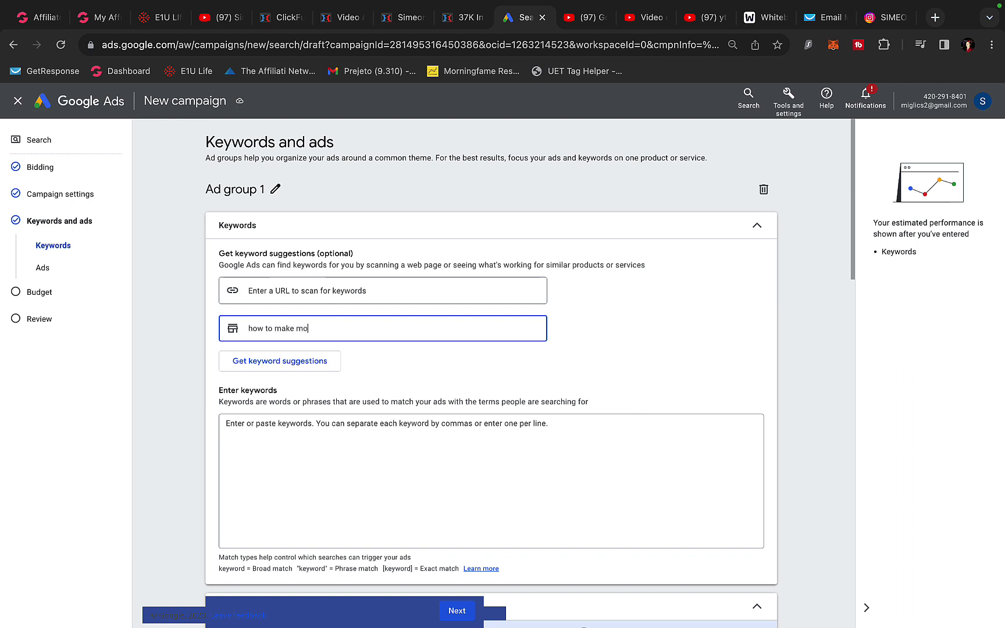
pyautogui.click(243, 361)
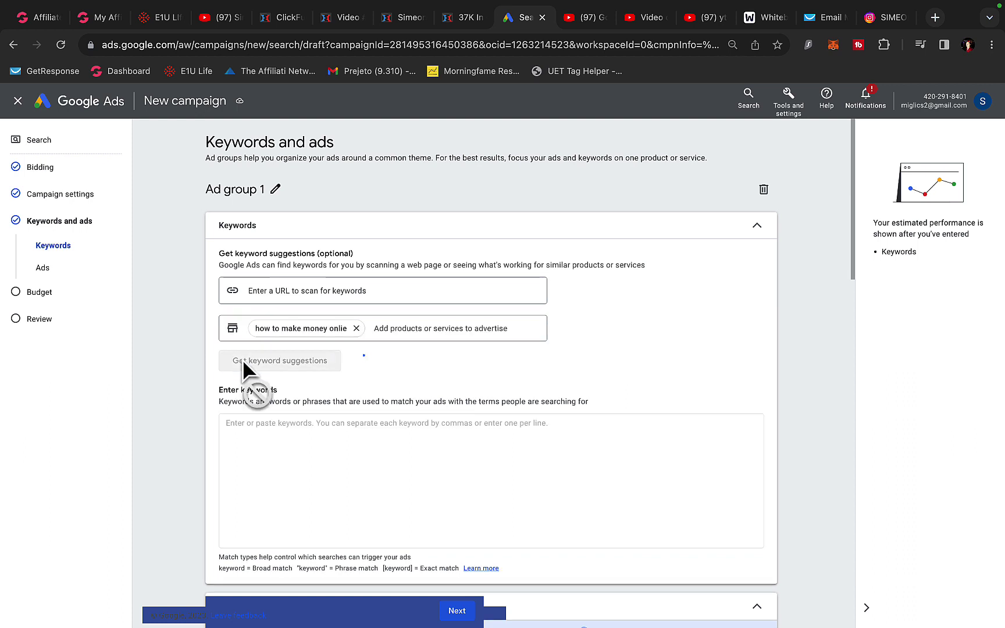
pyautogui.moveTo(314, 435); pyautogui.dragTo(171, 414)
pyautogui.press('BackSpace')
pyautogui.click(356, 328)
# Step: Get keyword suggestions for the product or service "how to make money online"
pyautogui.write('how ')
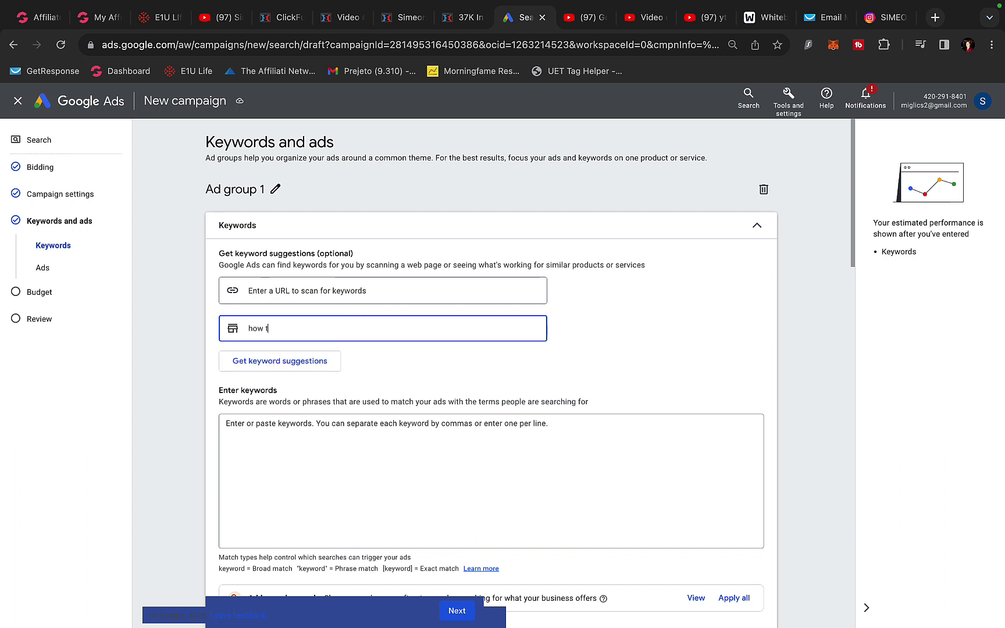
pyautogui.write('to make money online')
pyautogui.press('Return')
pyautogui.click(291, 362)
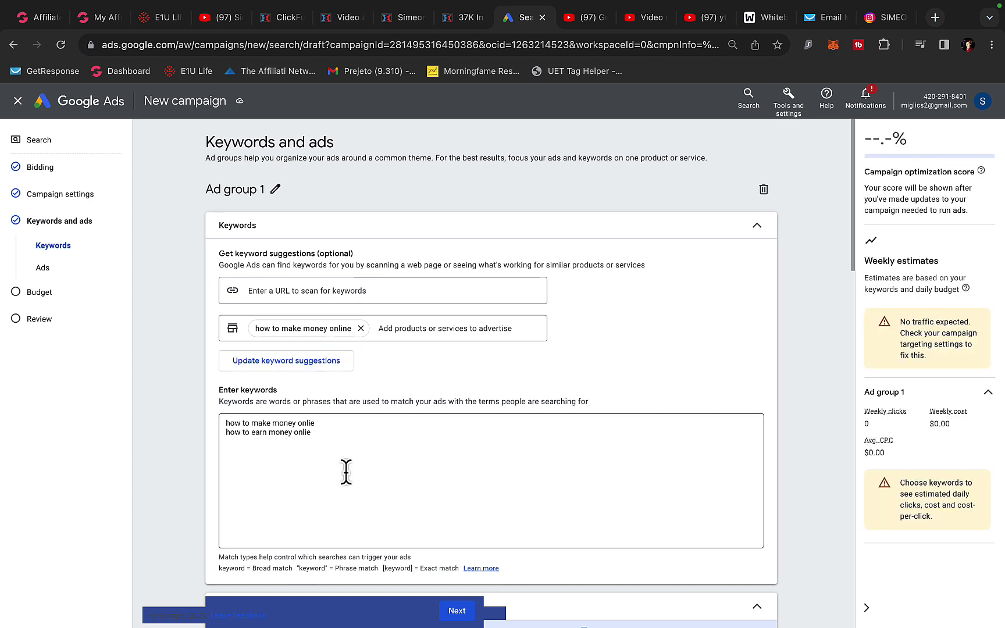
# Step: Remove "how to make money online" from the products or services used for keyword suggestions
pyautogui.click(250, 424)
pyautogui.moveTo(314, 438); pyautogui.dragTo(325, 366)
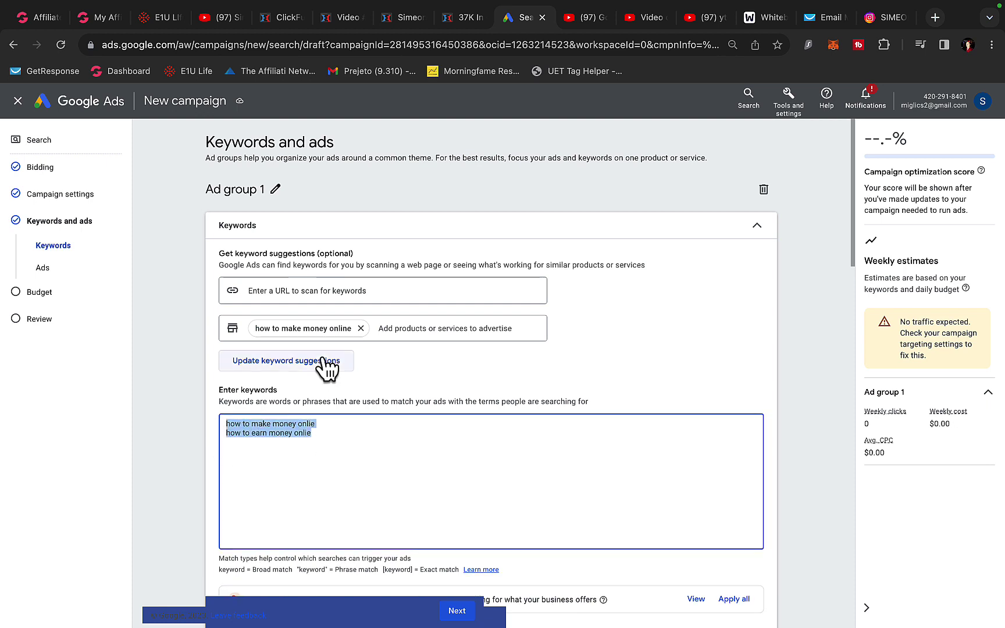
pyautogui.click(363, 336)
pyautogui.click(362, 329)
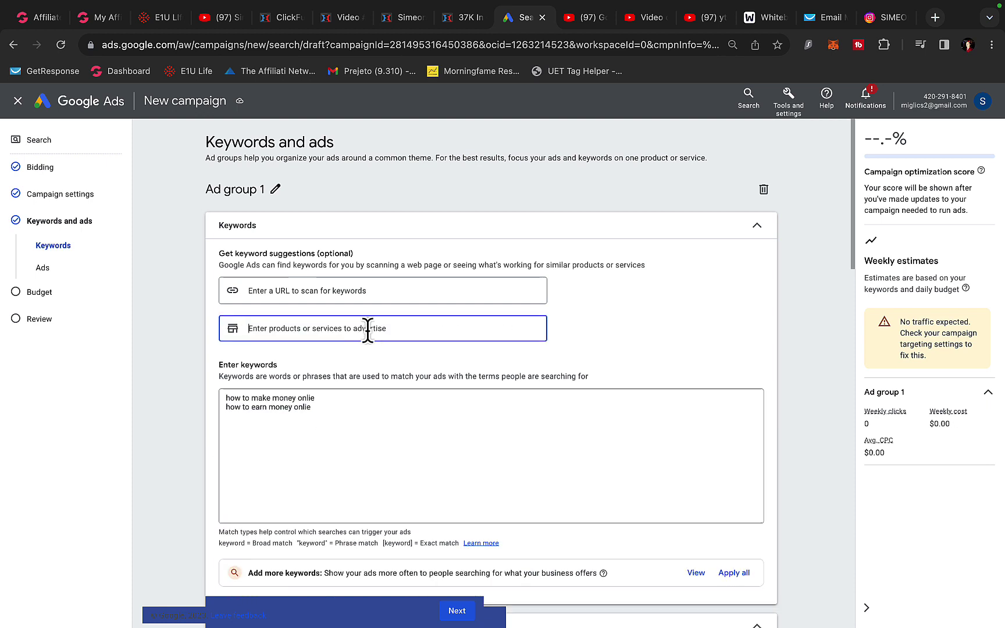
pyautogui.click(359, 409)
# Step: Open Keyword Planner in a new browser tab and switch to it
pyautogui.click(786, 116)
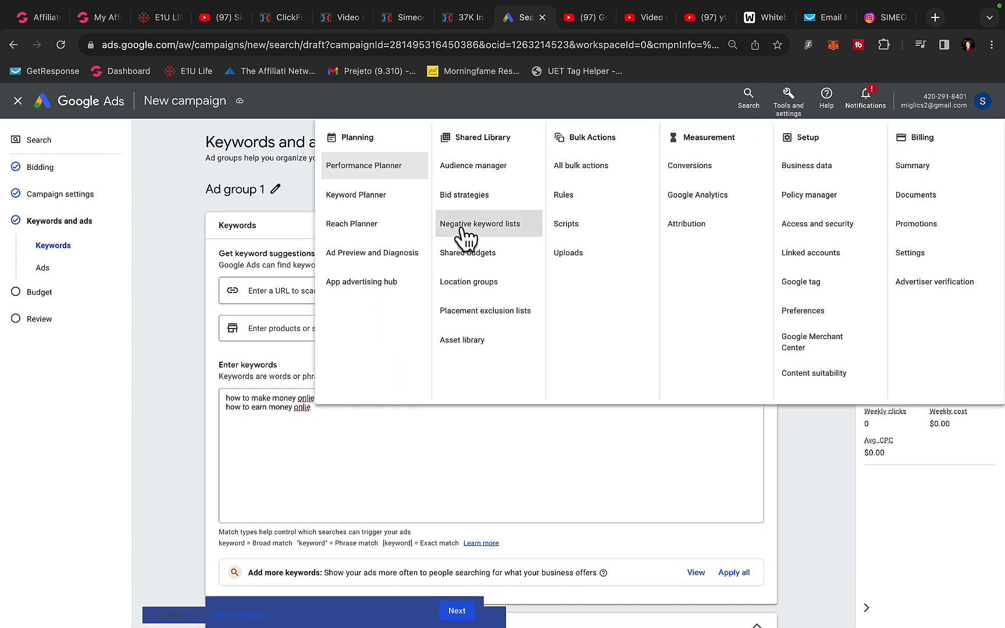
pyautogui.rightClick(357, 200)
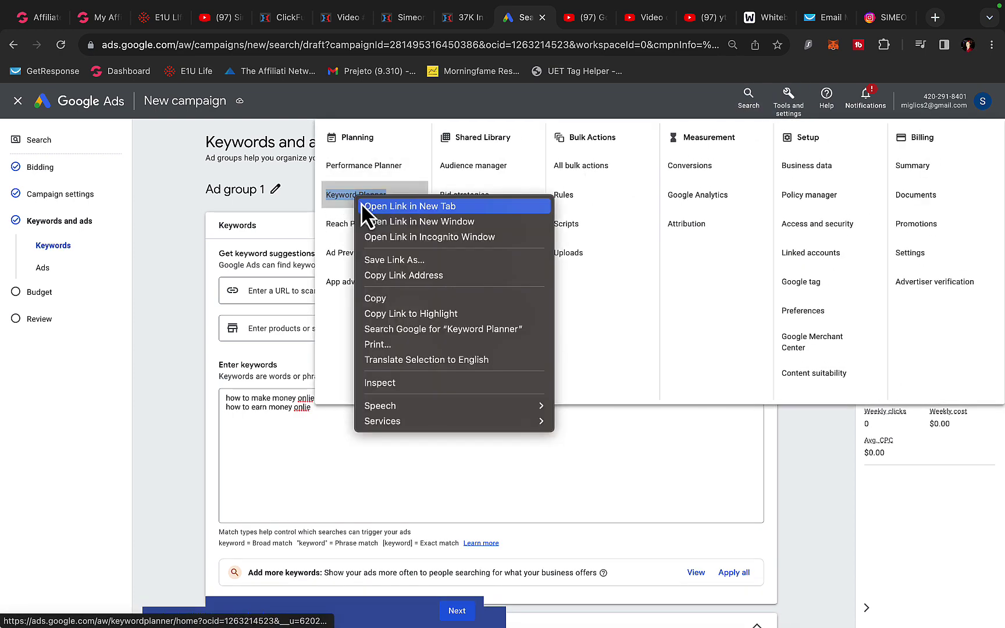
pyautogui.click(362, 204)
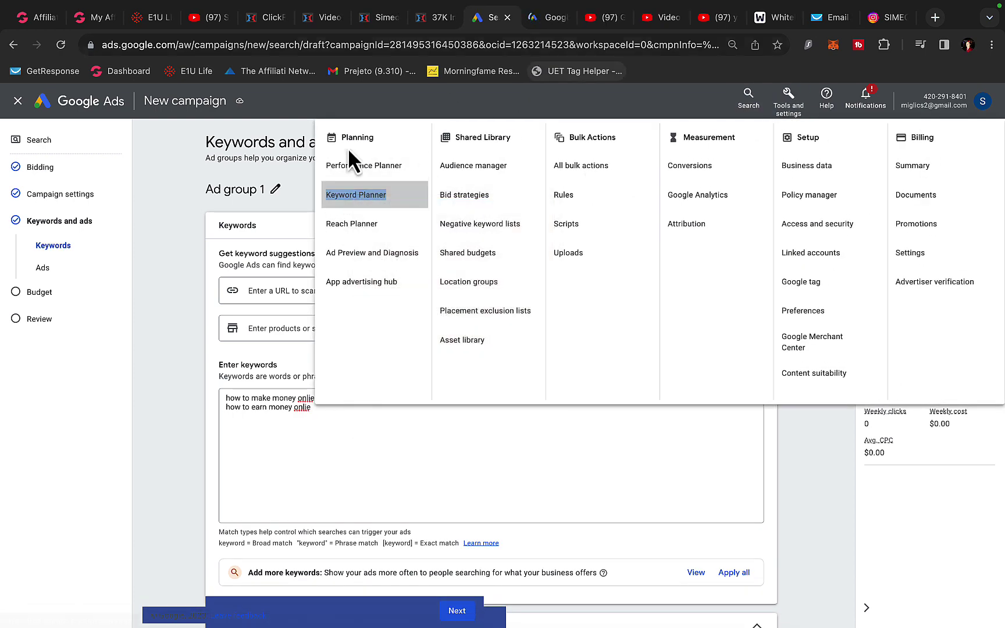
pyautogui.click(544, 20)
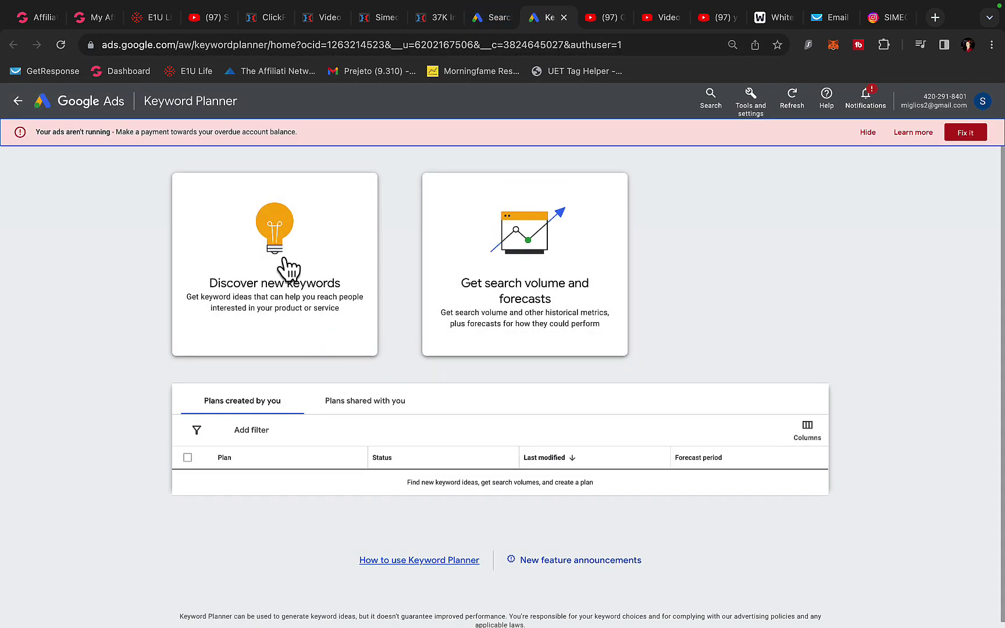
# Step: Start discovering new keywords and set the search language to English
pyautogui.click(289, 268)
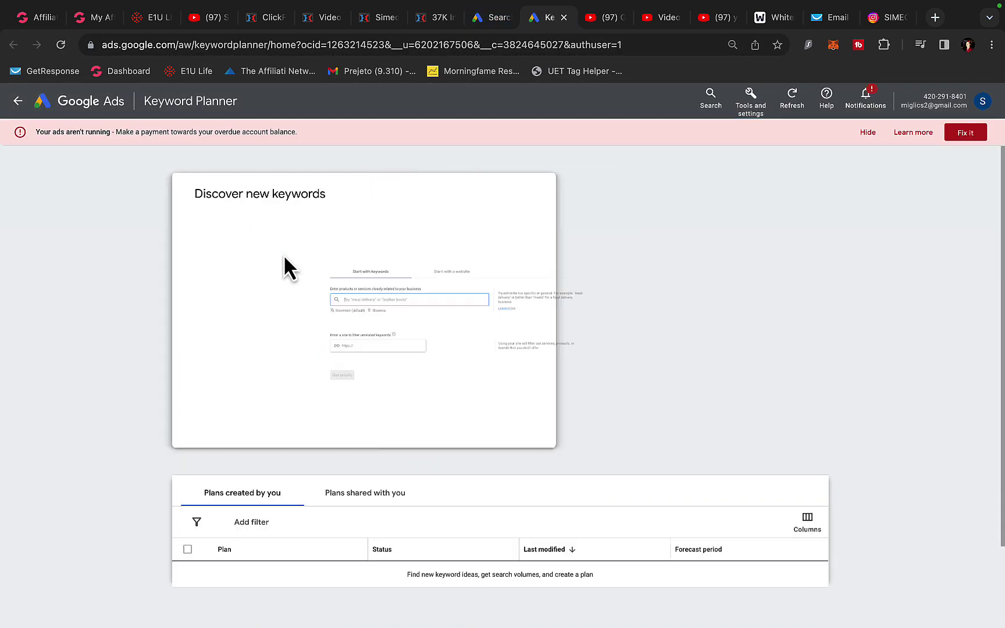
pyautogui.click(249, 298)
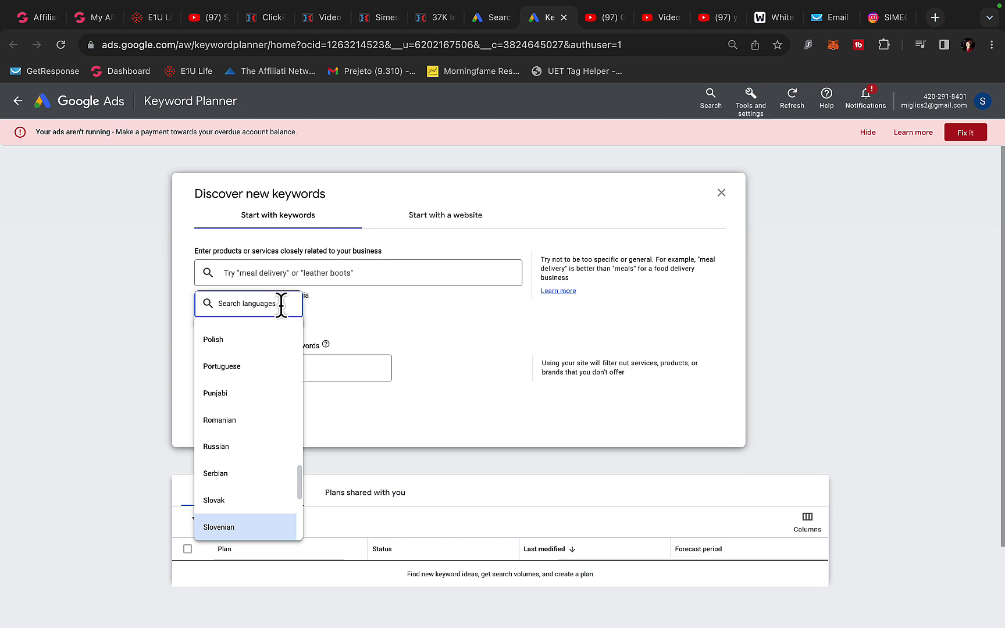
pyautogui.write('en')
pyautogui.click(246, 361)
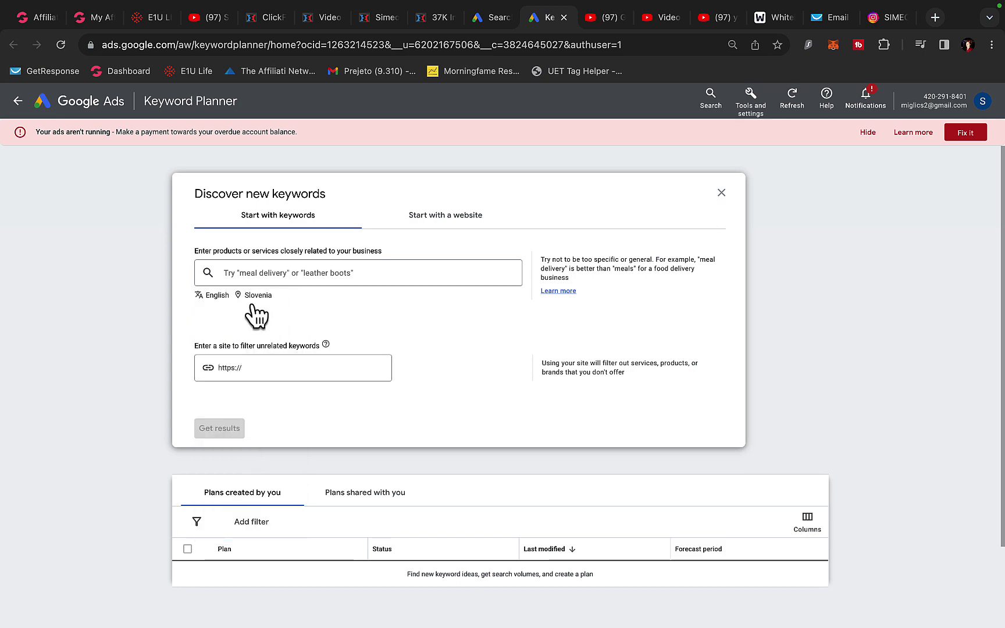
# Step: Replace the keyword search's target location, Slovenia, with the United States, Canada and Australia
pyautogui.click(255, 297)
pyautogui.click(428, 303)
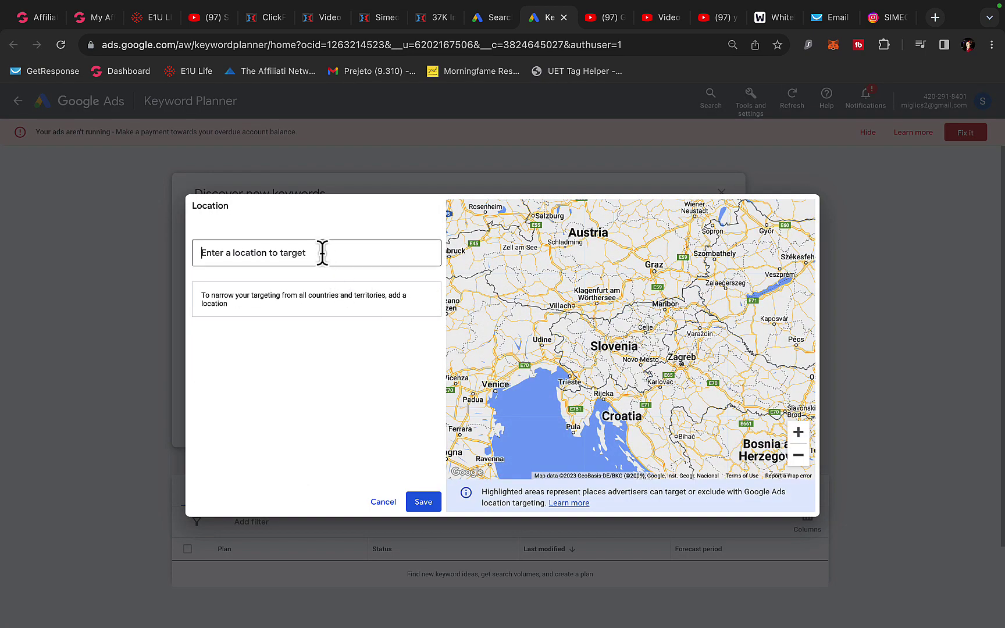
pyautogui.write('uni')
pyautogui.press('Return')
pyautogui.write('ca')
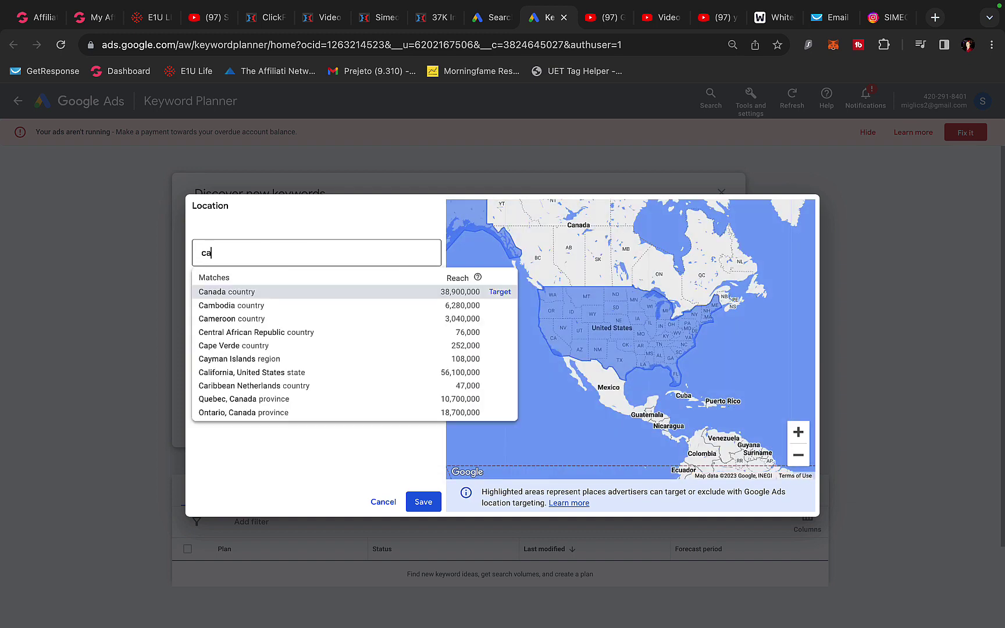
pyautogui.press('Return')
pyautogui.write('aus')
pyautogui.press('Down')
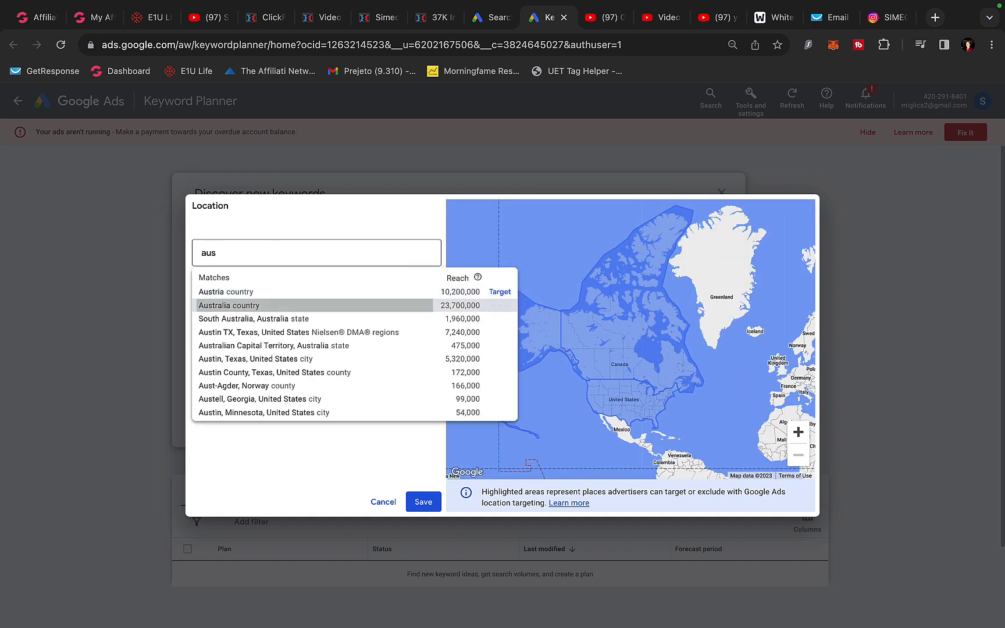
pyautogui.press('Return')
pyautogui.click(428, 500)
# Step: Get keyword ideas for the product or service "make money online"
pyautogui.click(262, 271)
pyautogui.write('make money')
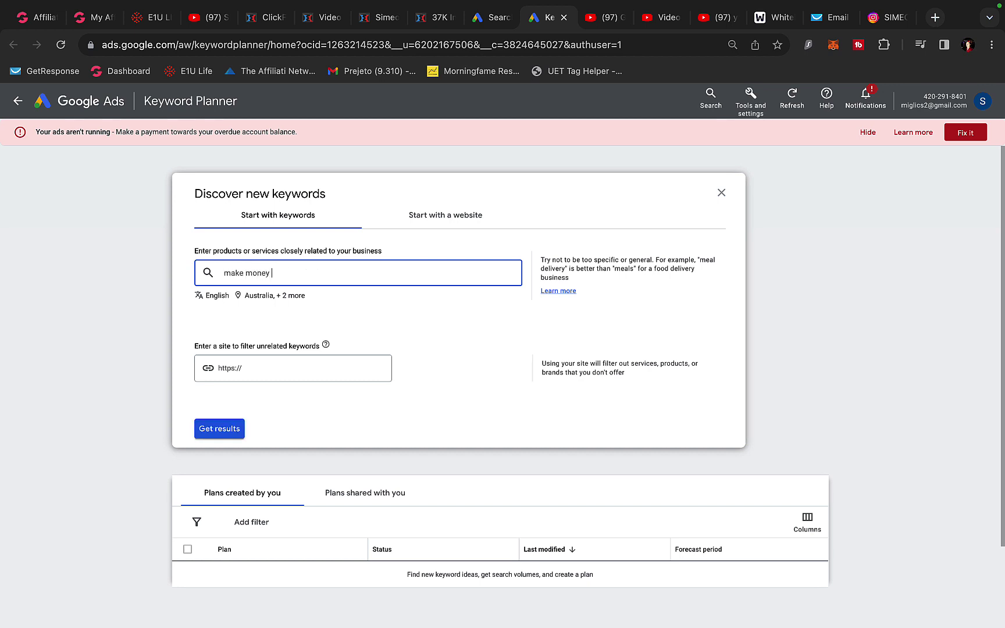
pyautogui.write(' online')
pyautogui.press('Return')
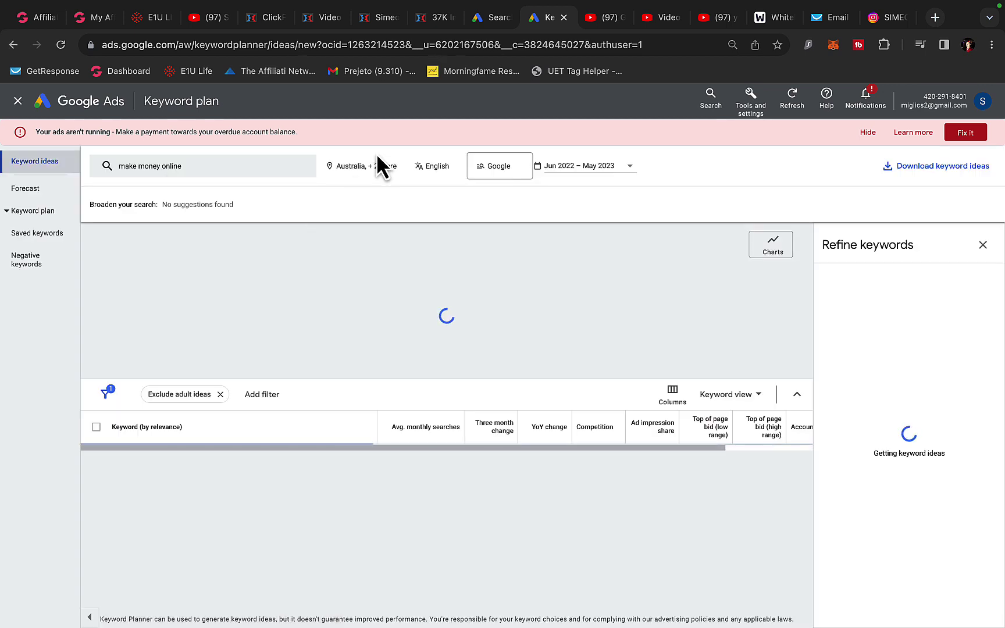
# Step: Replace the campaign's keywords with "ways to make money online", "make money online", "how to make money online" and "work from home", each on its own line
pyautogui.scroll(-2, 343, 428)
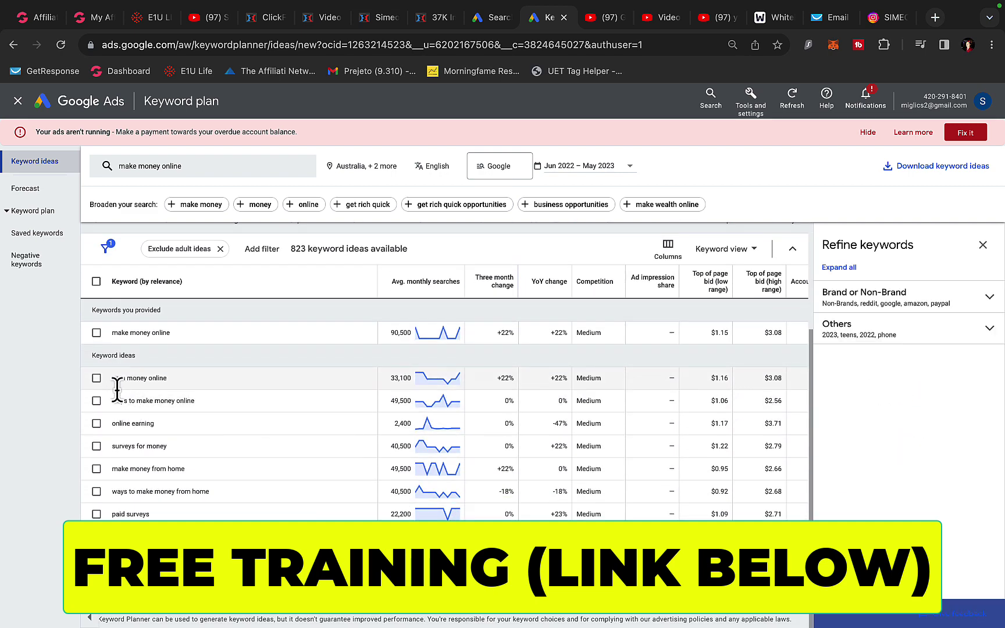
pyautogui.moveTo(112, 402); pyautogui.dragTo(180, 402)
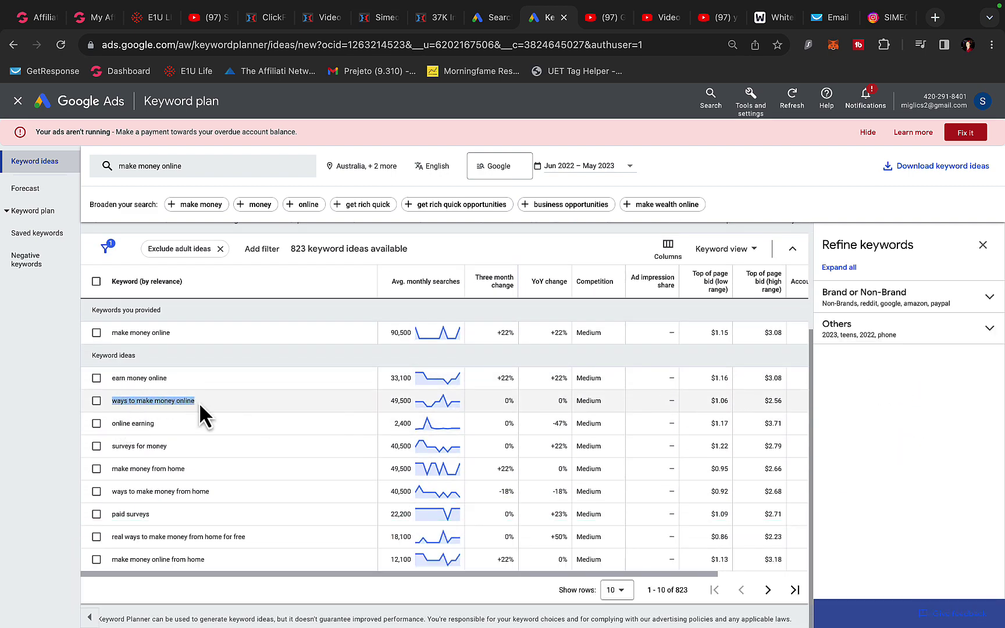
pyautogui.click(493, 17)
pyautogui.click(280, 479)
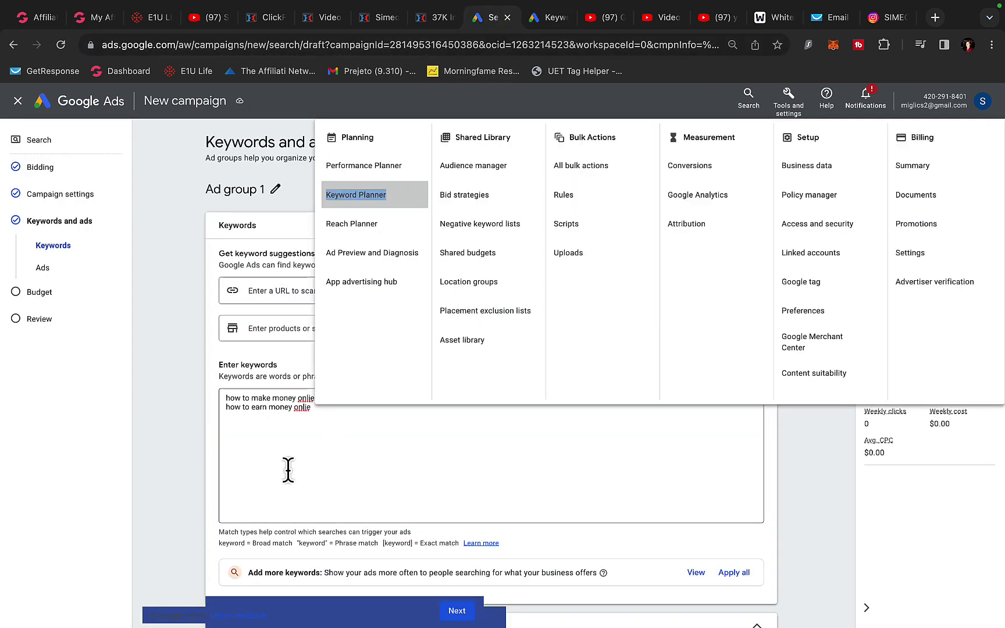
pyautogui.moveTo(301, 436); pyautogui.dragTo(151, 397)
pyautogui.write('ways to make money online')
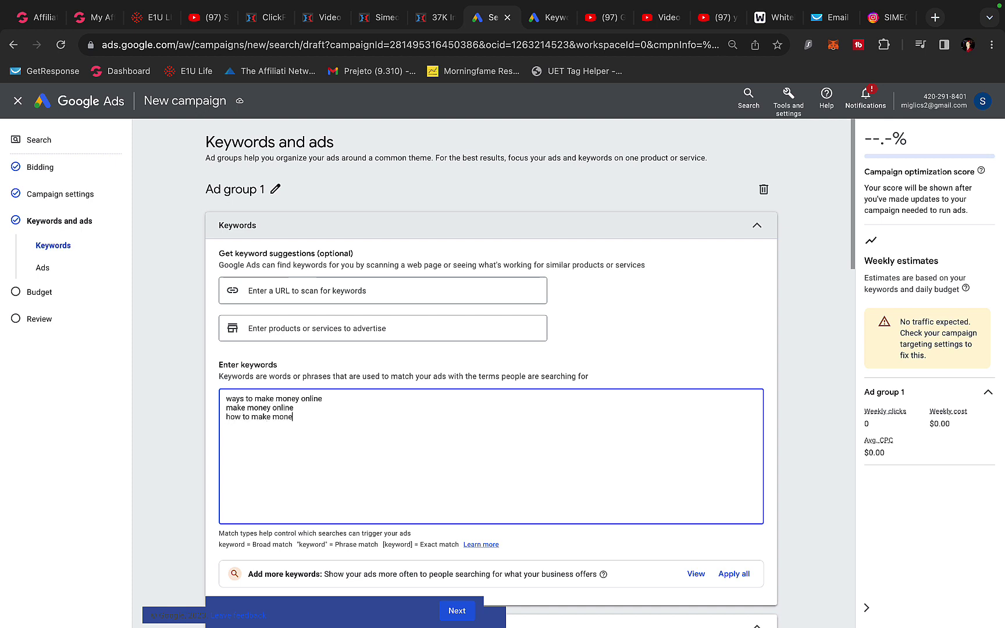
pyautogui.press('Return')
pyautogui.write('work from home')
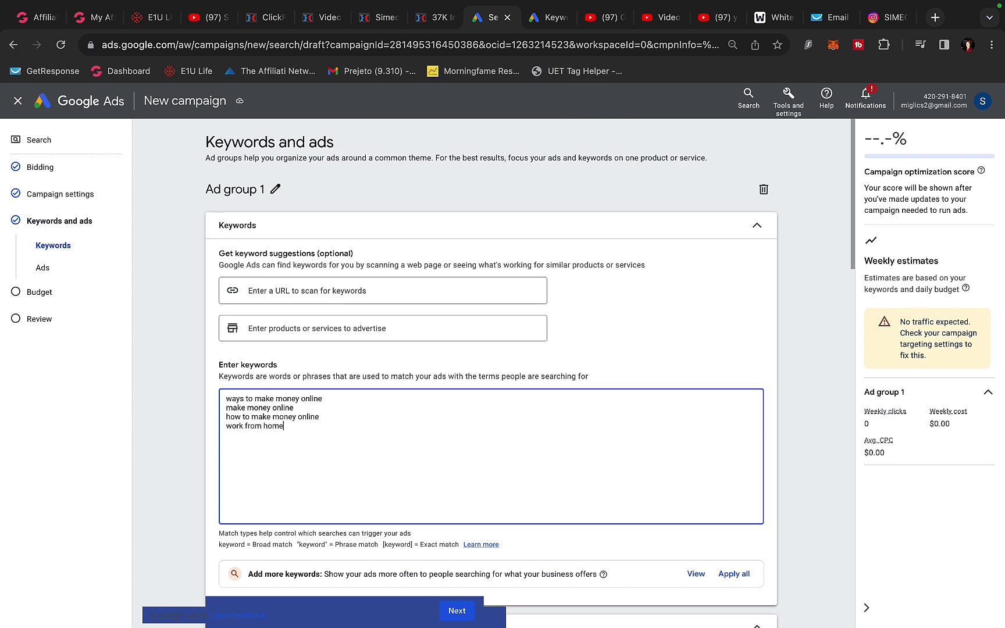
# Step: Copy the idea "ways to make money from home" from Keyword Planner and add it as the last keyword of Ad group 1
pyautogui.click(547, 17)
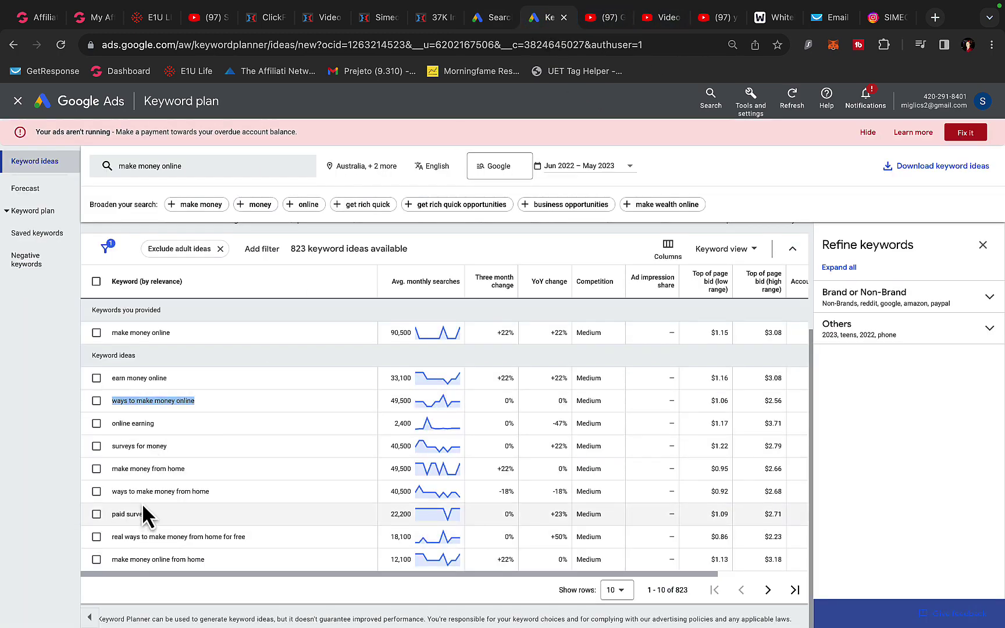
pyautogui.moveTo(218, 493); pyautogui.dragTo(92, 495)
pyautogui.press('super+c')
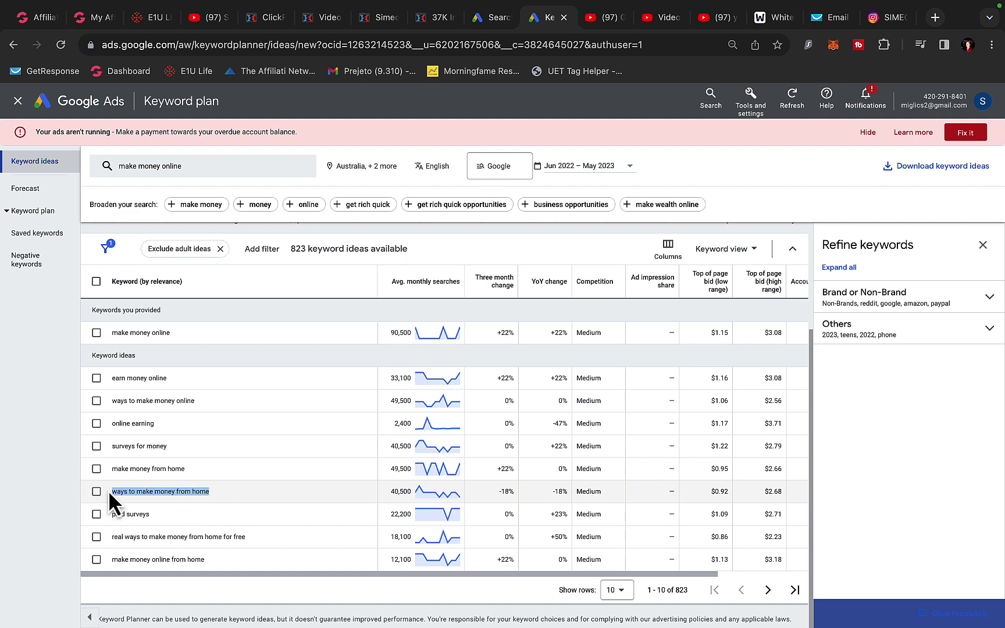
pyautogui.click(491, 18)
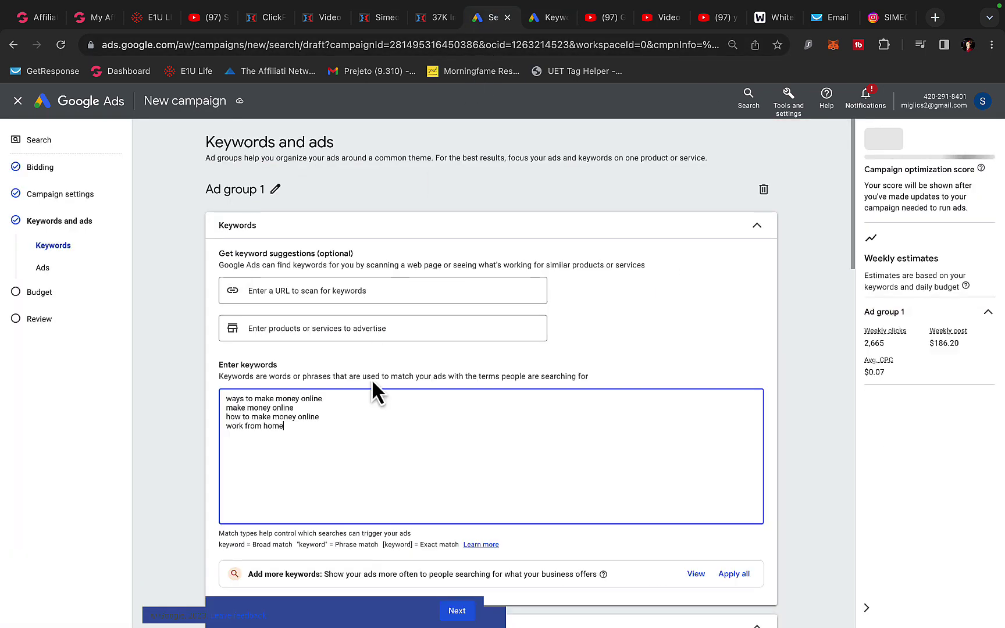
pyautogui.press('Return')
pyautogui.press('super+v')
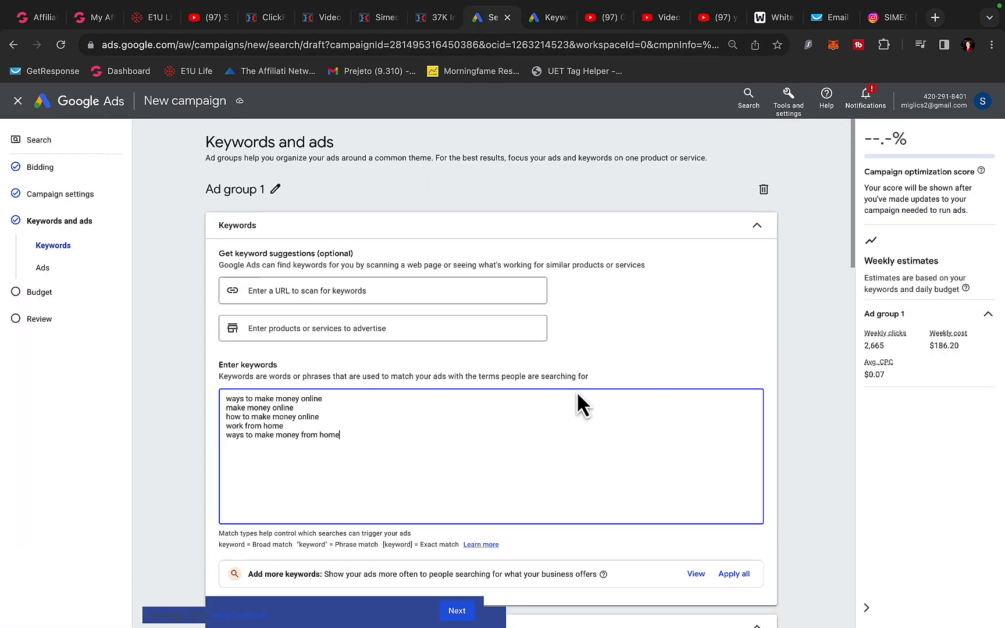
pyautogui.click(887, 345)
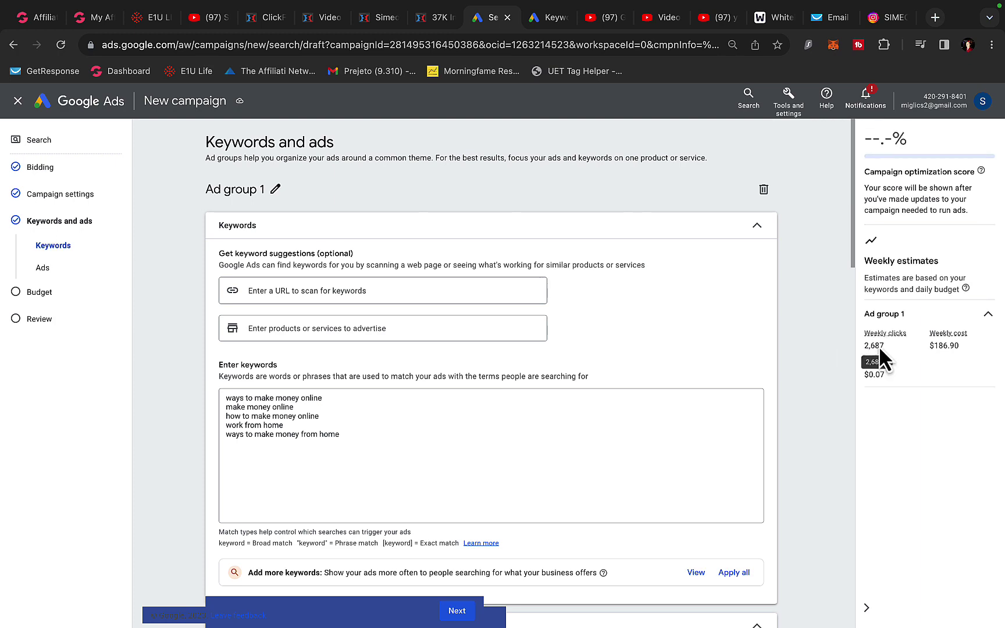
# Step: Open the second "Google Ads" step of the 37K New Funnel in ClickFunnels and copy its page URL for the ad
pyautogui.scroll(-8, 403, 560)
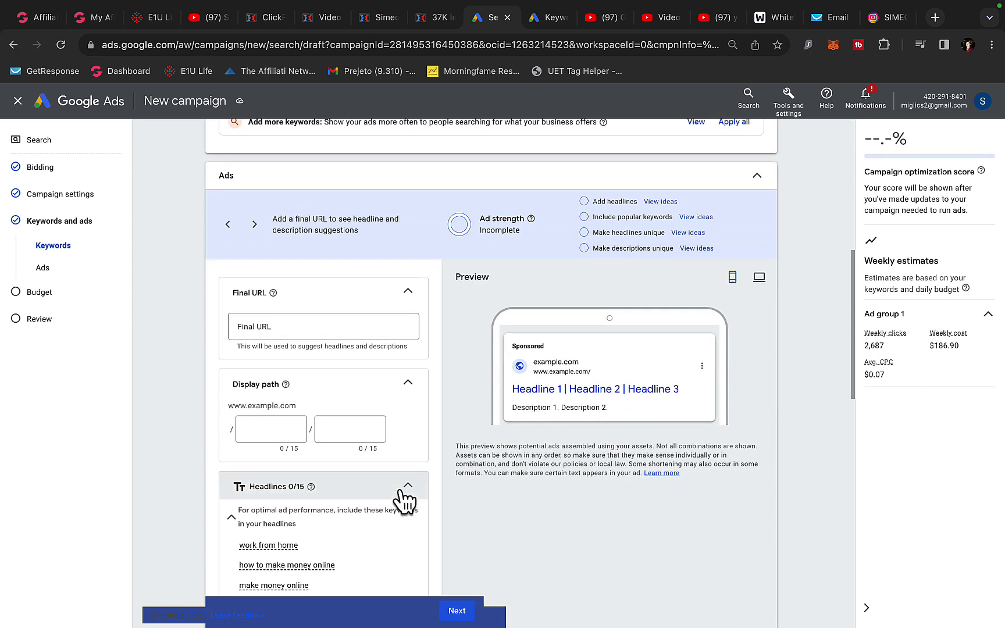
pyautogui.click(252, 328)
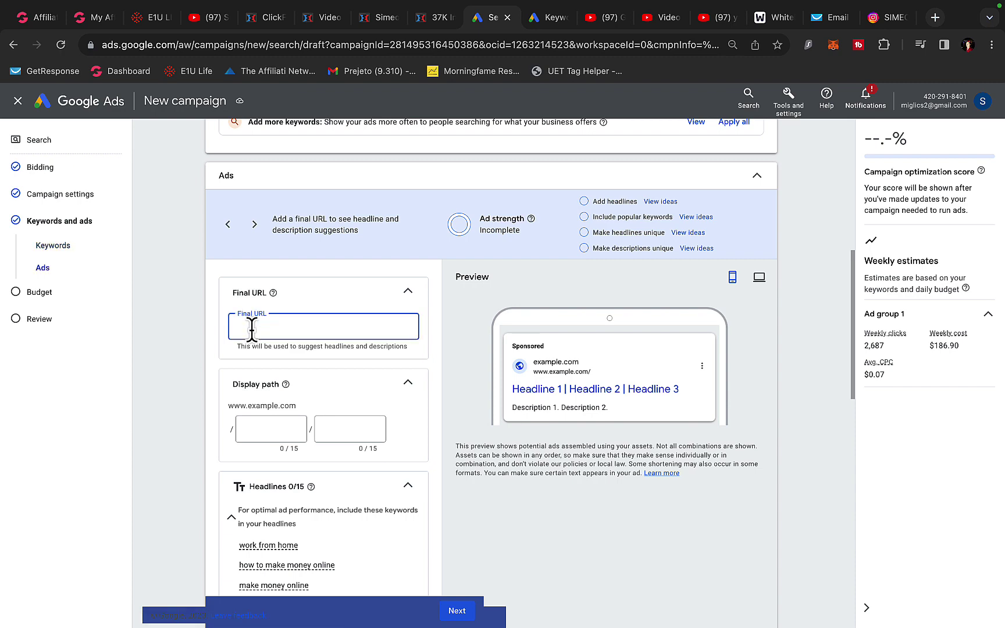
pyautogui.scroll(1, 251, 329)
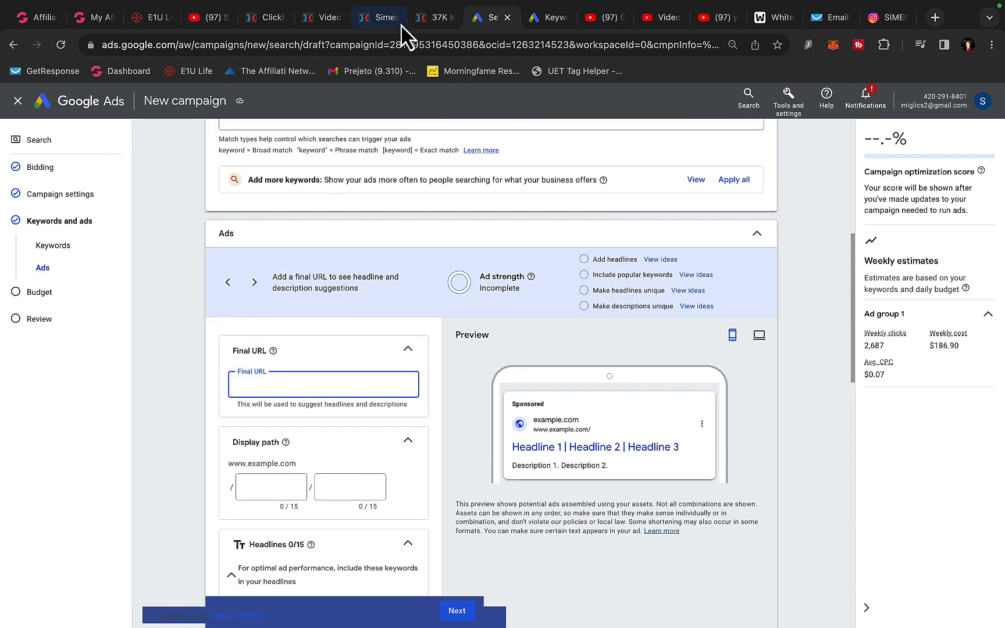
pyautogui.click(275, 22)
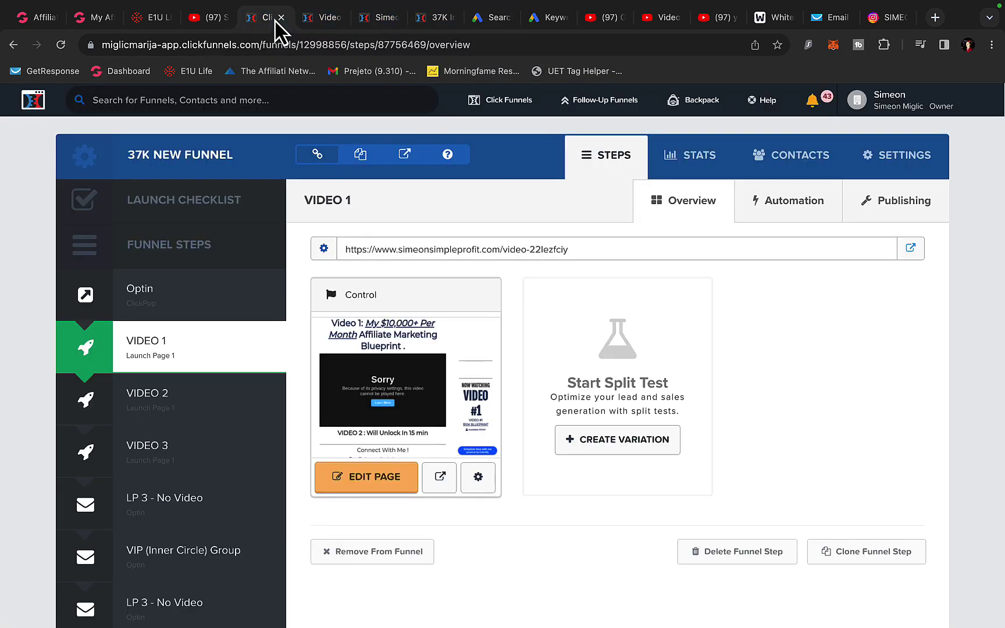
pyautogui.scroll(-4, 219, 352)
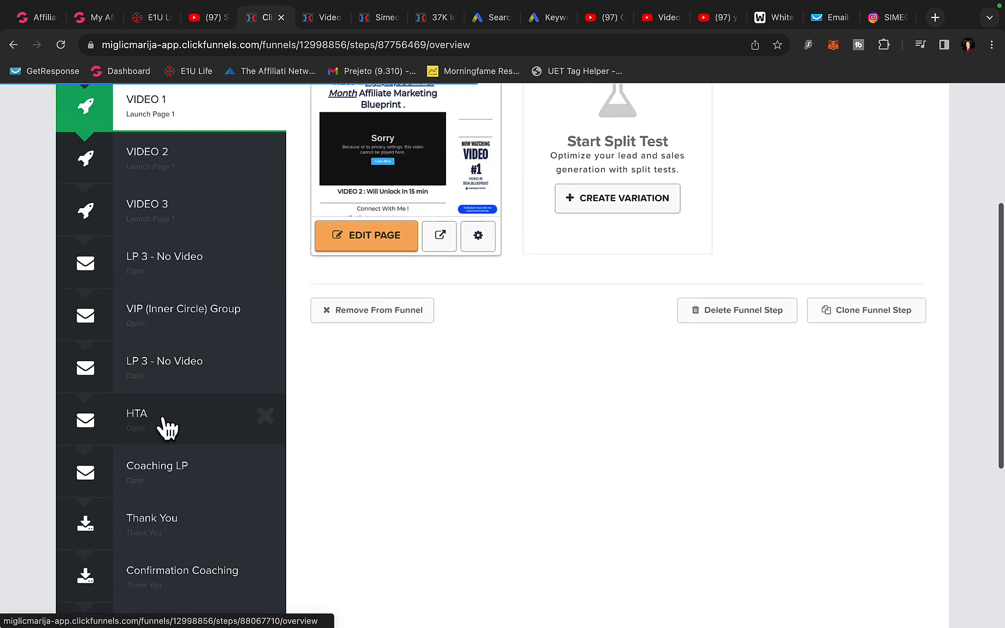
pyautogui.scroll(-2, 140, 556)
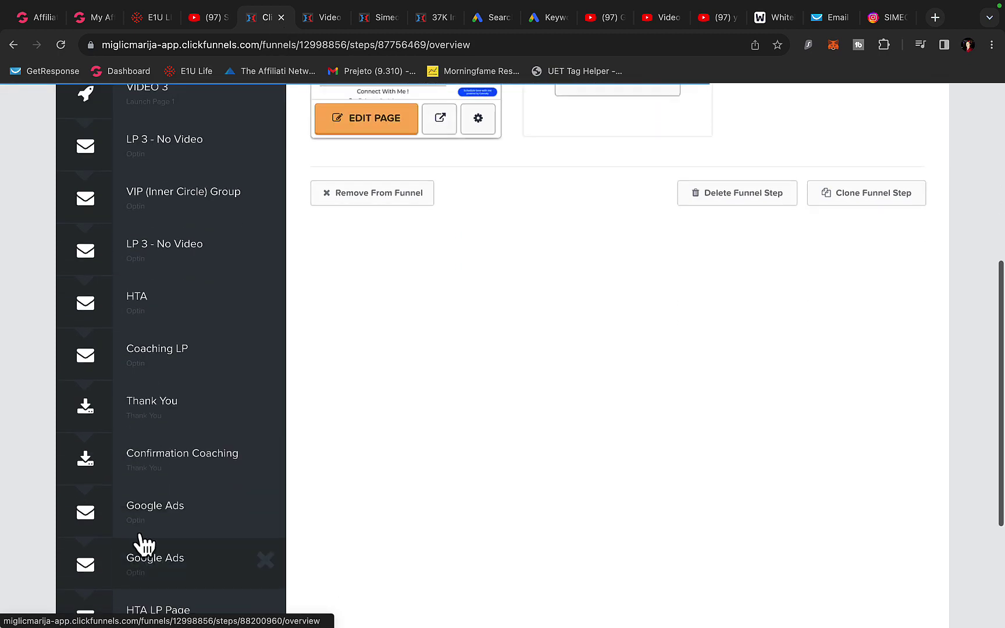
pyautogui.click(145, 529)
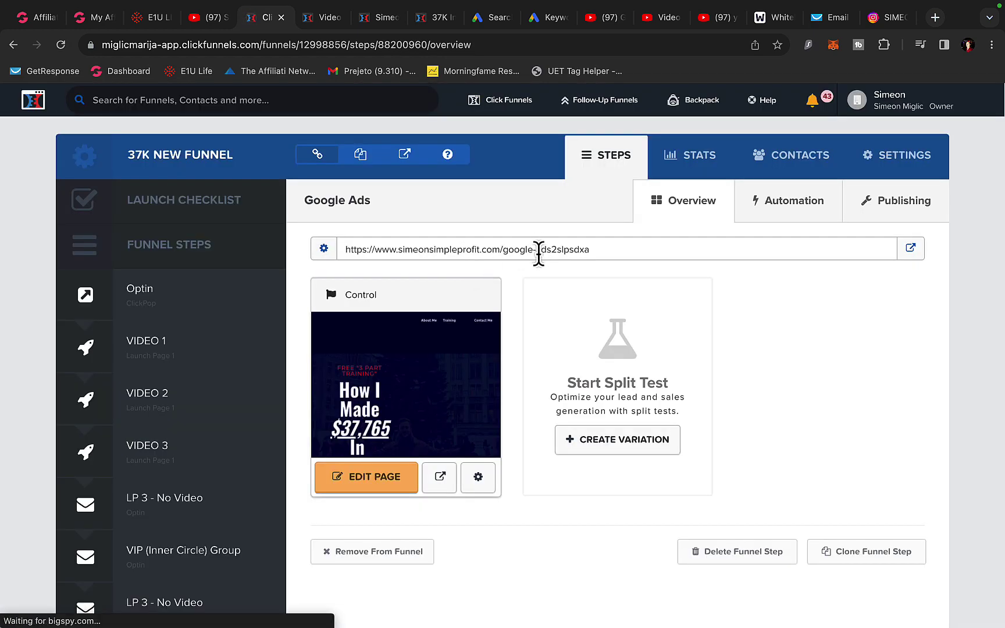
pyautogui.click(539, 250)
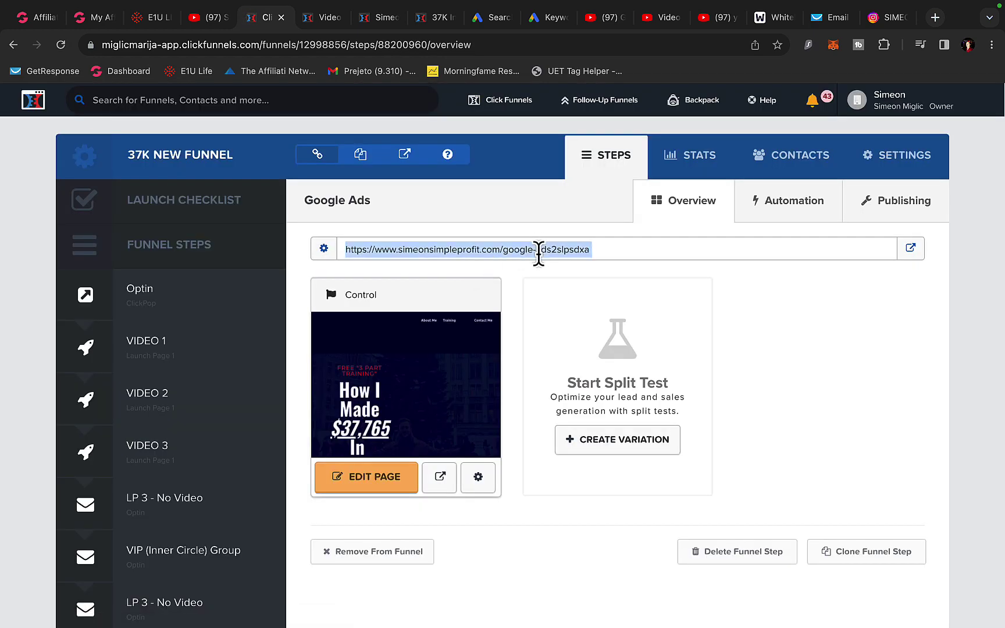
# Step: Return to the Google Ads campaign draft and set the ad's final URL to the copied funnel page address
pyautogui.click(321, 14)
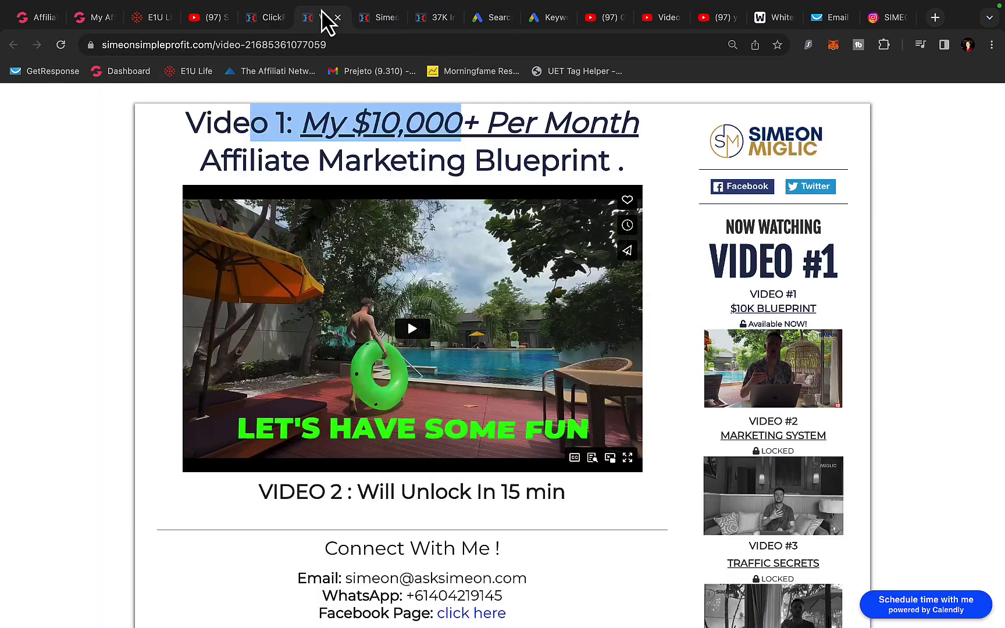
pyautogui.click(361, 23)
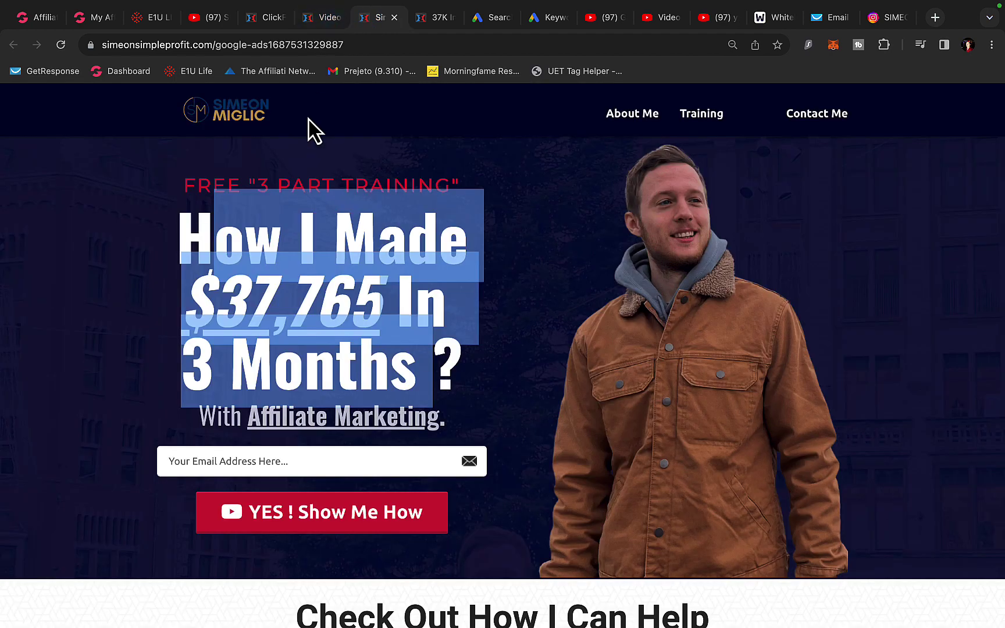
pyautogui.click(499, 17)
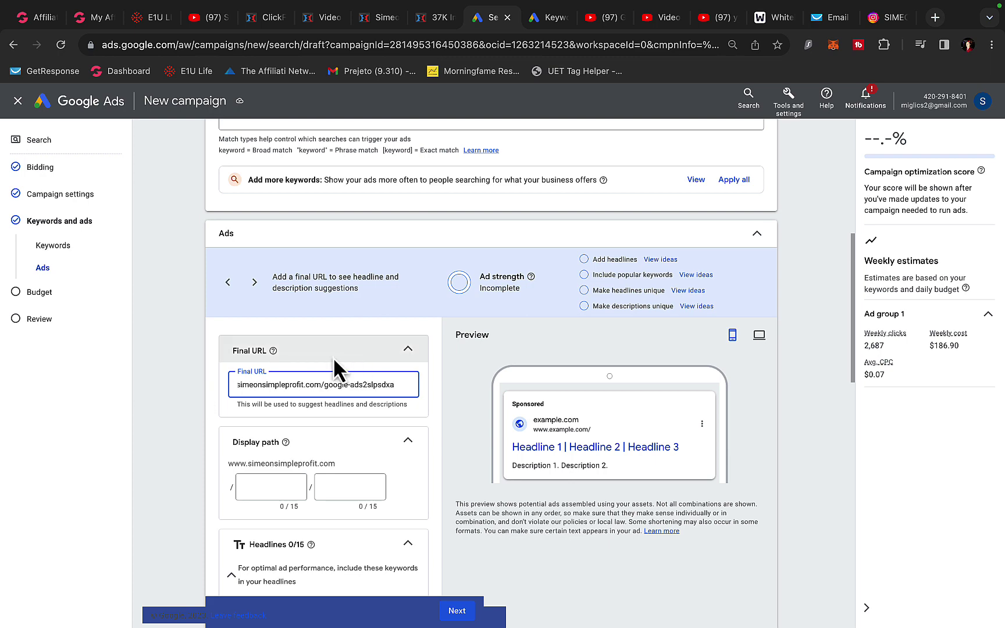
pyautogui.click(220, 399)
# Step: Enter "Free Training" and "How To Earn $10,000 Per Month" as the ad's first two headlines
pyautogui.scroll(-6, 219, 399)
pyautogui.scroll(-1, 219, 399)
pyautogui.click(276, 301)
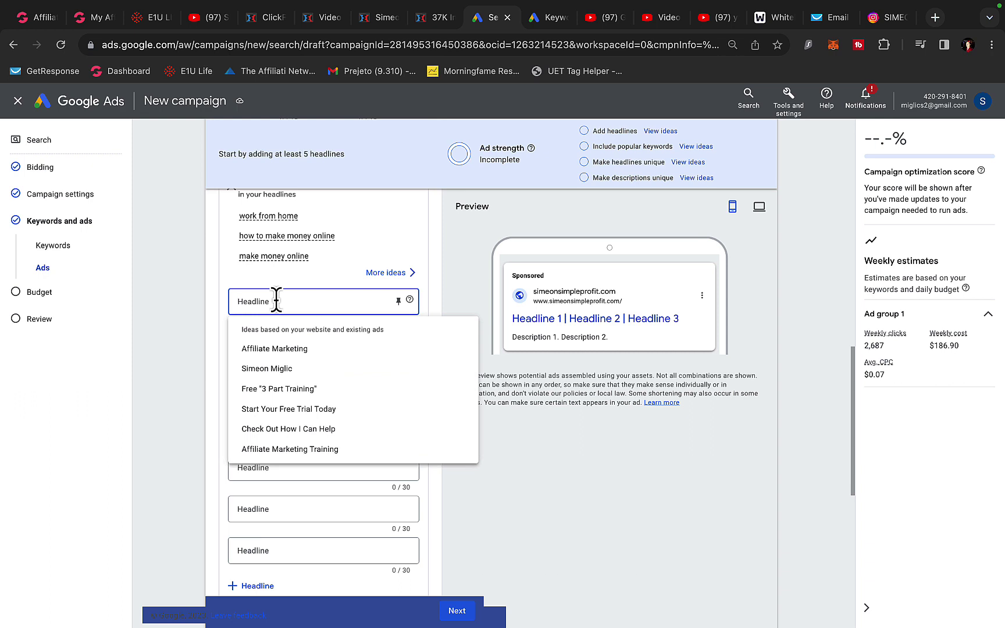
pyautogui.write('Free Training')
pyautogui.click(352, 347)
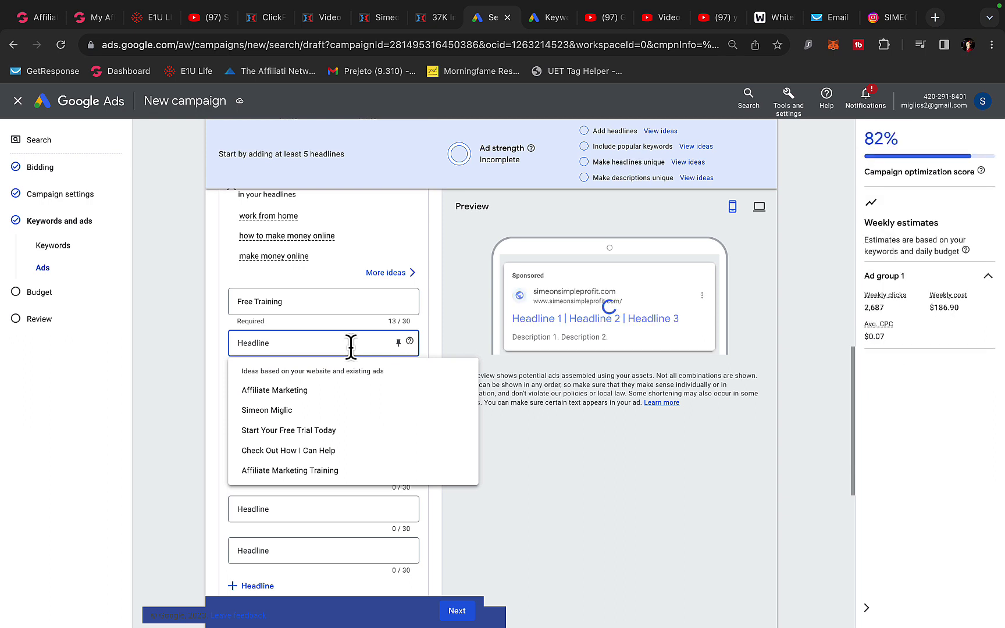
pyautogui.write('How To E')
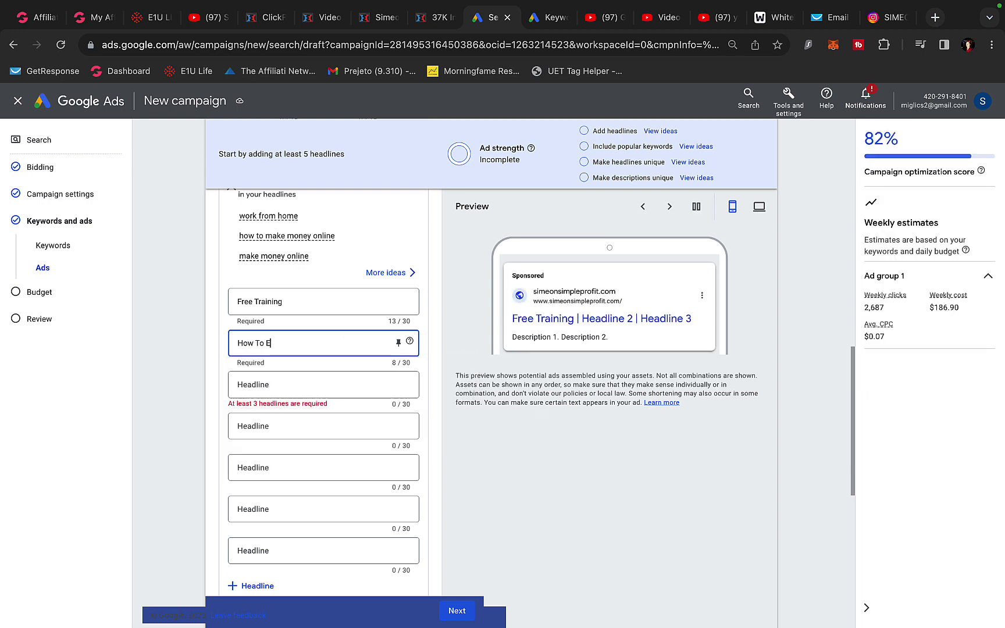
pyautogui.write('arn $10')
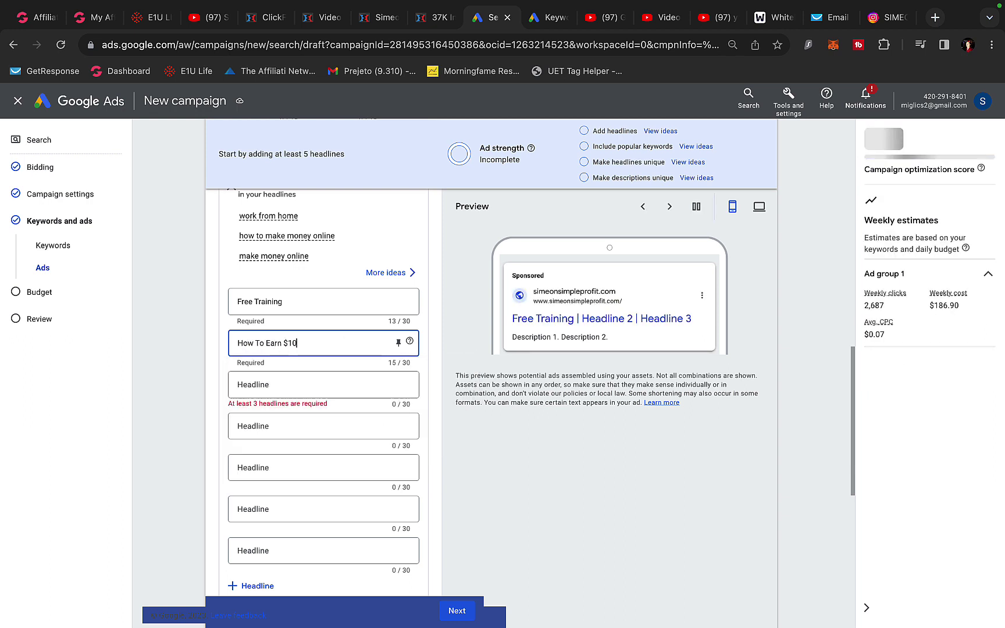
pyautogui.write(',000 Pe')
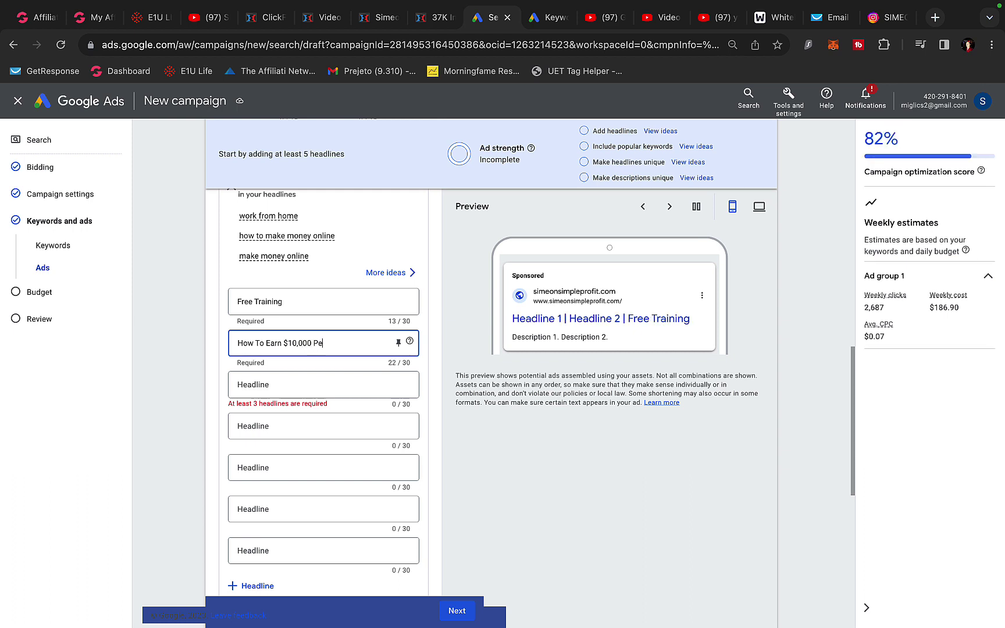
pyautogui.write('r Month')
# Step: Enter "With Affiliate Marketing" as the ad's third headline
pyautogui.click(270, 384)
pyautogui.write('W')
pyautogui.press('BackSpace')
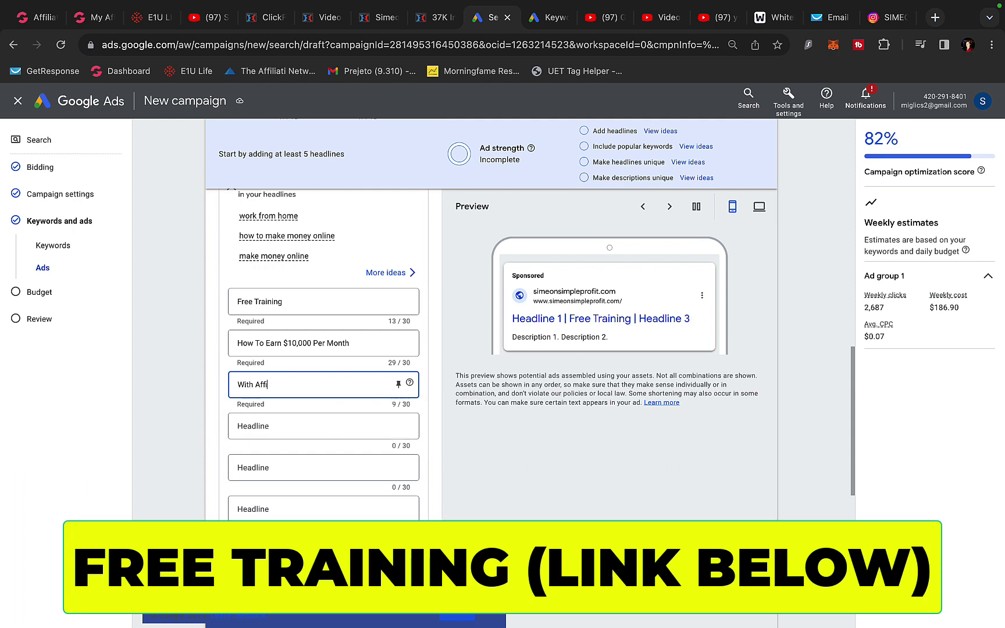
pyautogui.write('With Affiliate Marketing')
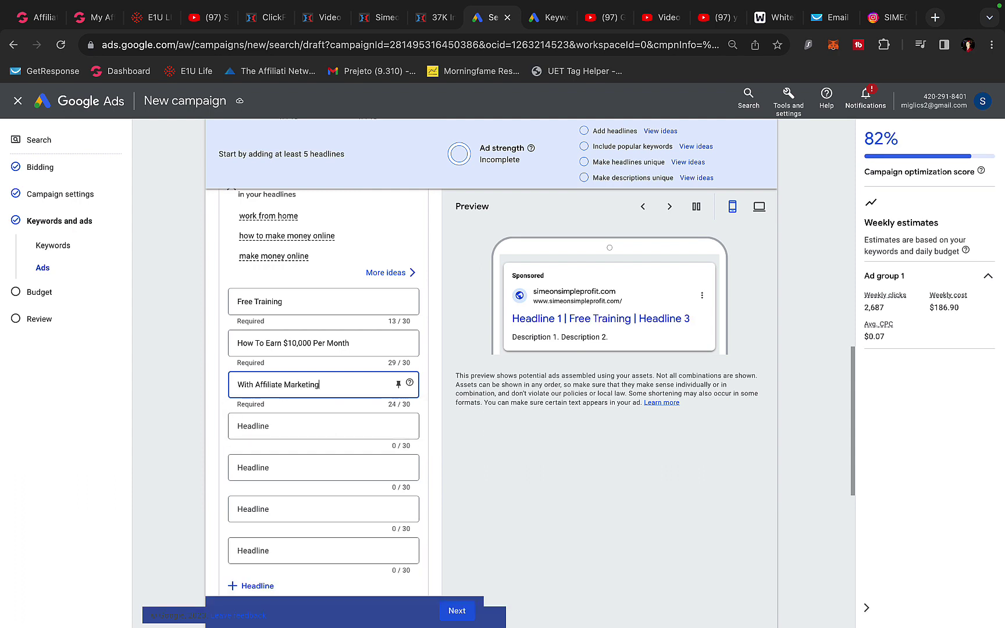
# Step: Enter "Learn How To Start And Grow a $10,000 Per Month Affiliate Marketing Business." as the ad's first description
pyautogui.scroll(-2, 437, 452)
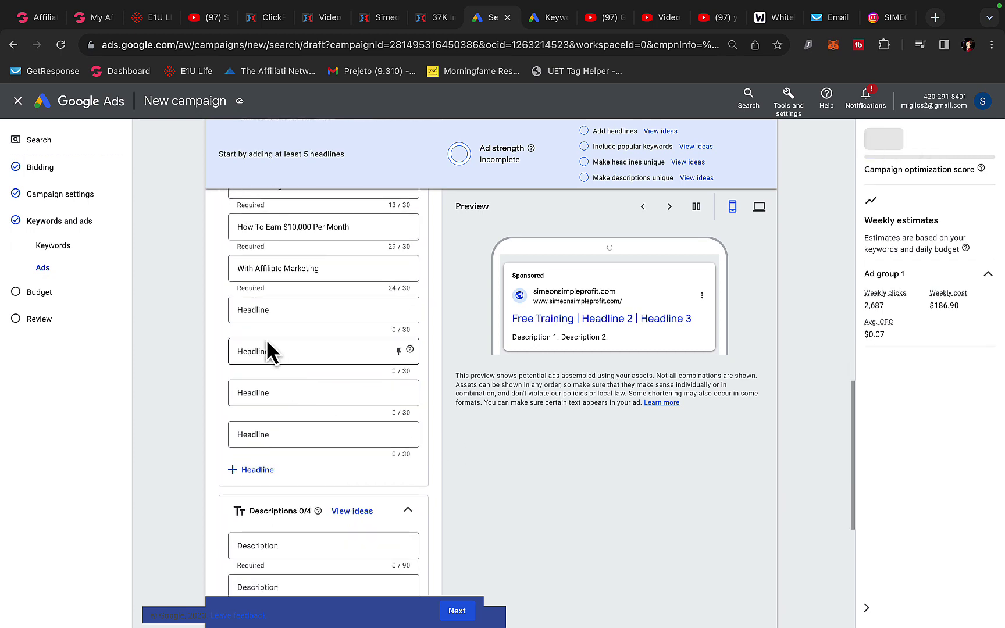
pyautogui.scroll(-3, 243, 463)
pyautogui.click(268, 362)
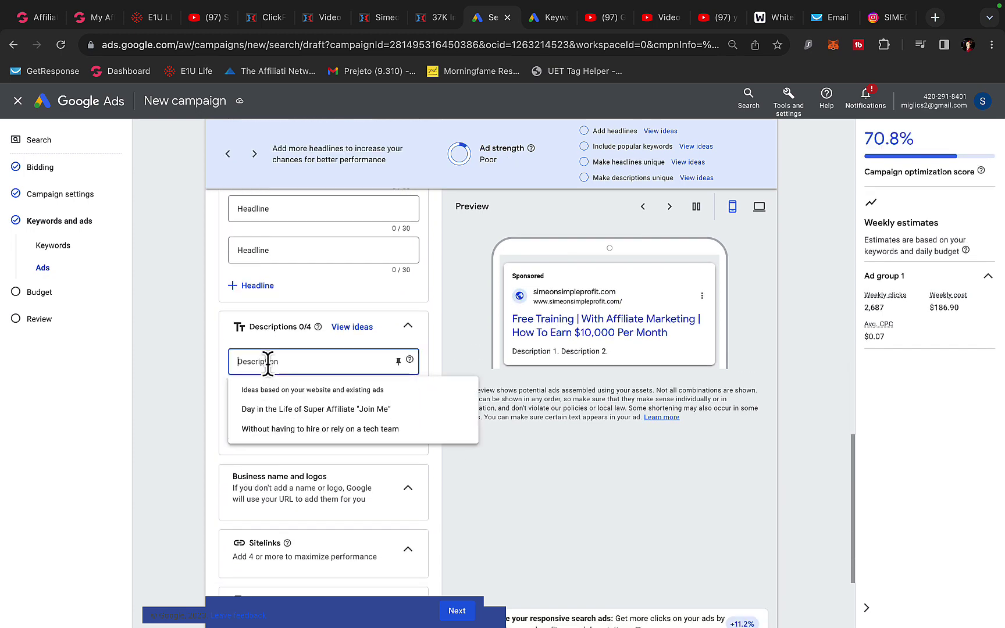
pyautogui.write('Learn How To Start')
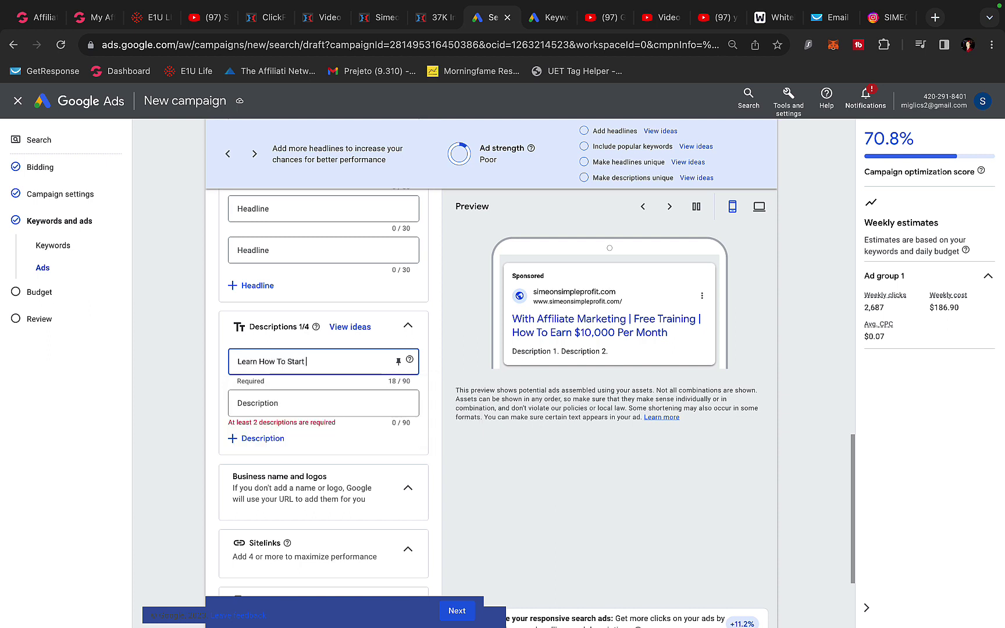
pyautogui.write(' And Grow a $')
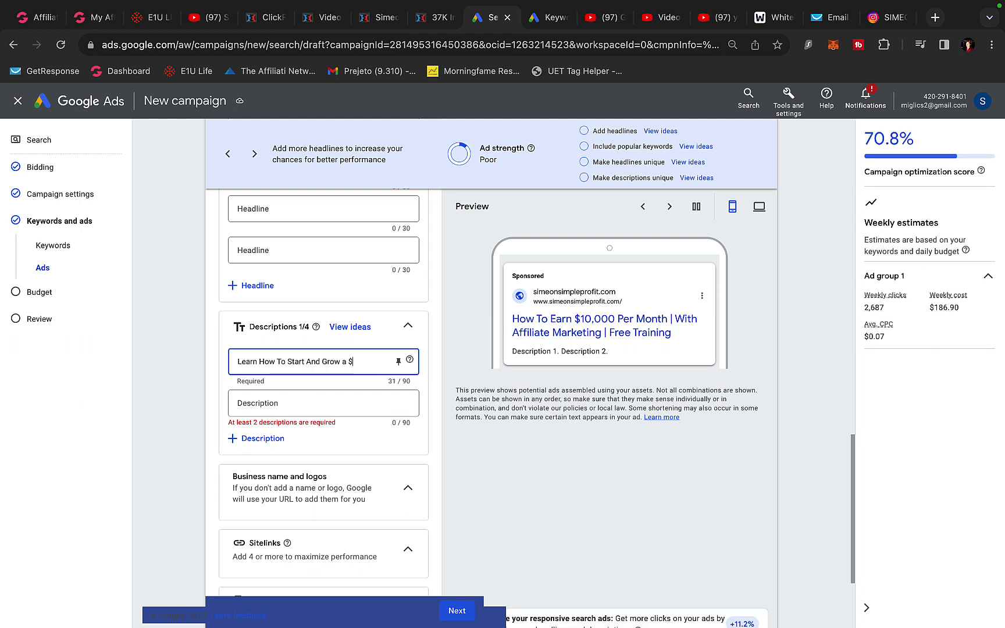
pyautogui.write('10,000 Per Month')
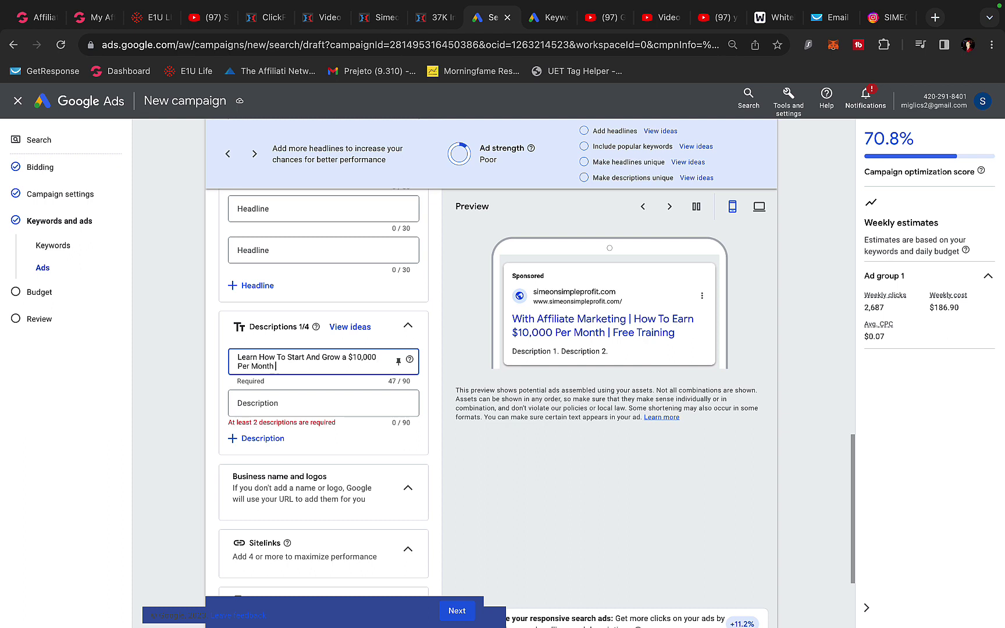
pyautogui.write(' Affiliate Marketing Business.')
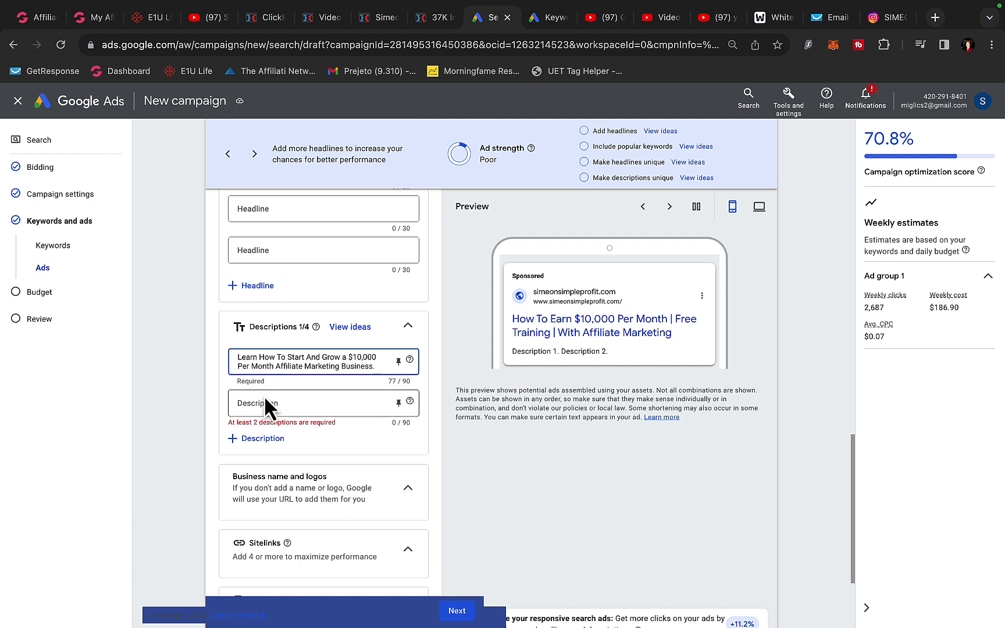
# Step: Enter "Check Out My Free Training." as the ad's second description and finish editing the ad
pyautogui.click(266, 401)
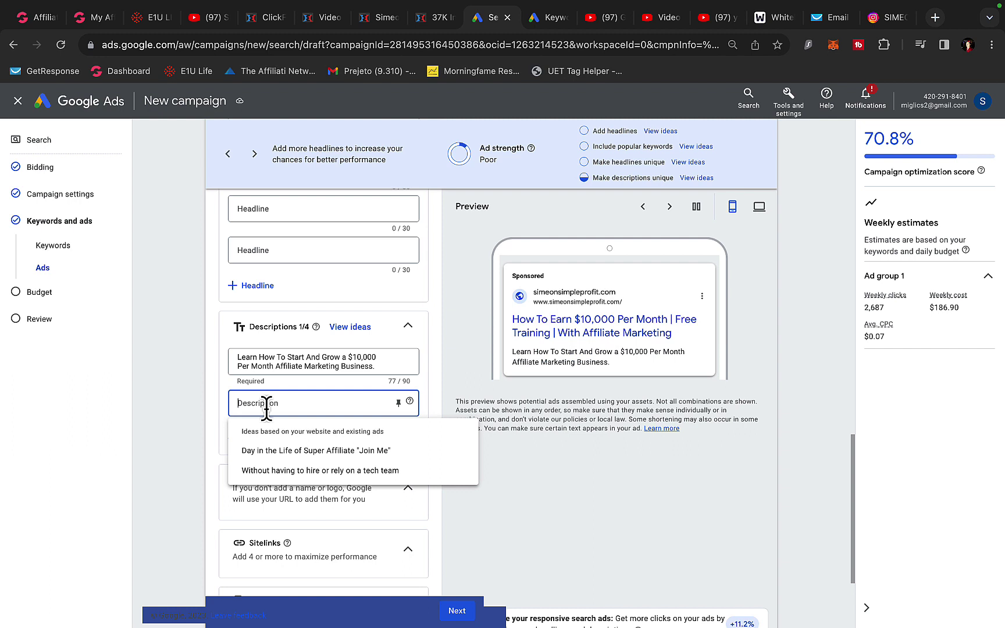
pyautogui.write('Check O')
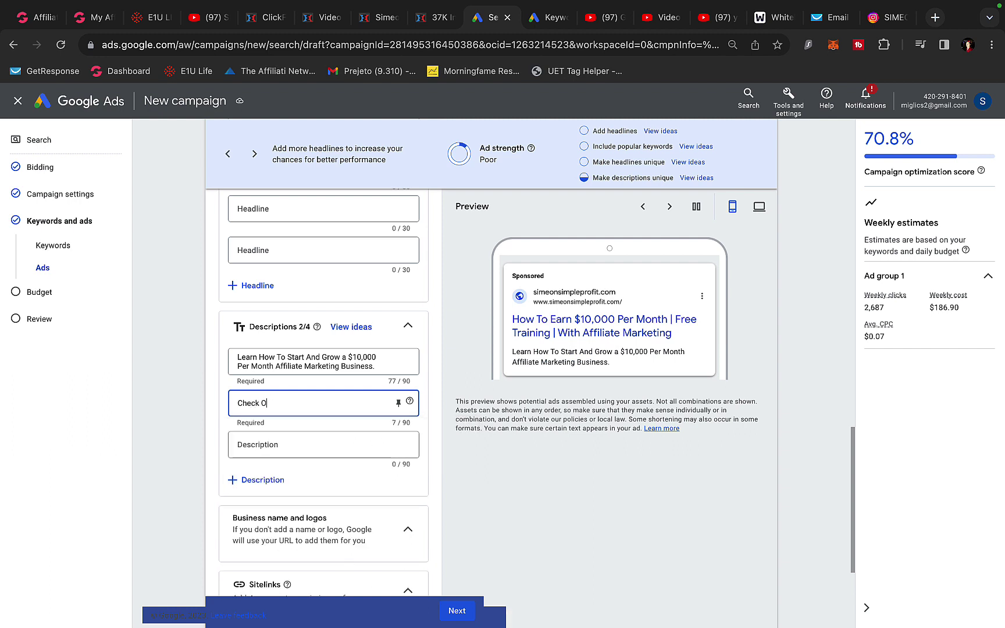
pyautogui.write('ut My Free Training.')
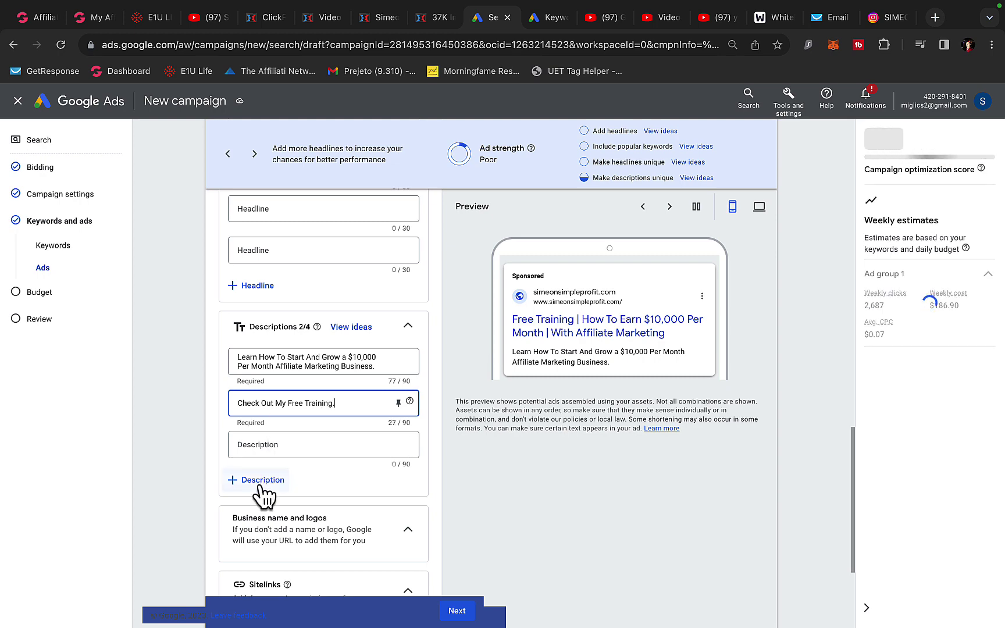
pyautogui.scroll(-1, 261, 484)
pyautogui.scroll(-3, 261, 491)
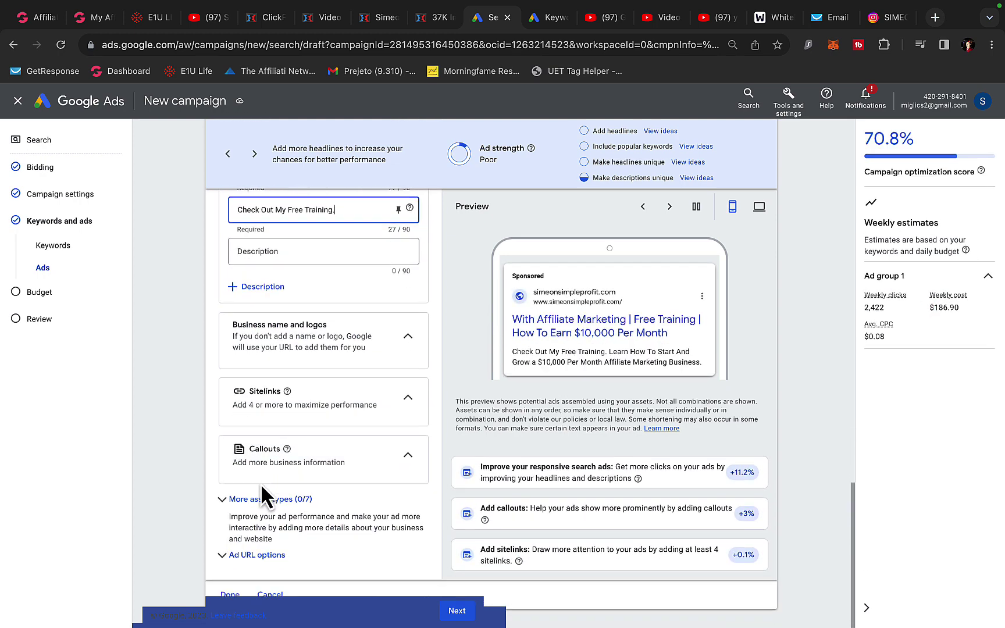
pyautogui.click(231, 598)
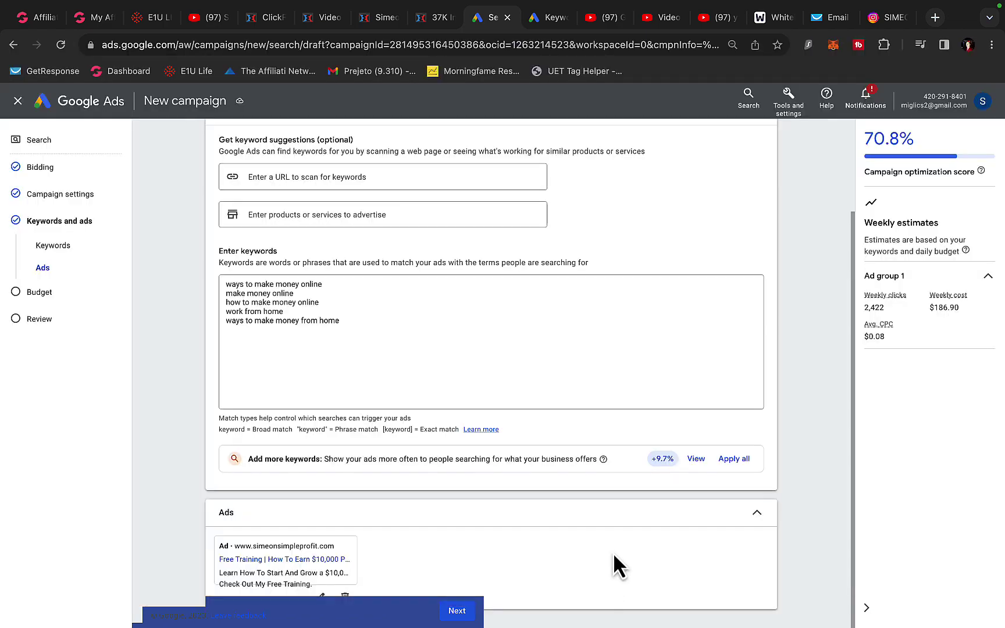
# Step: Switch to the live funnel and view its Google Ads landing page and the video page
pyautogui.click(324, 18)
pyautogui.click(272, 23)
pyautogui.click(322, 26)
pyautogui.click(381, 26)
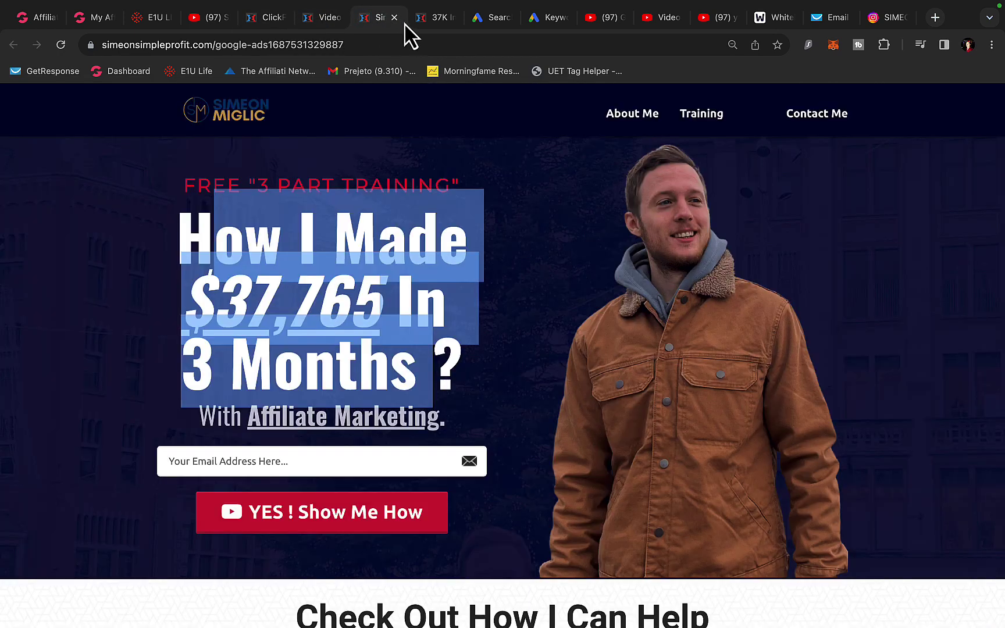
pyautogui.click(325, 19)
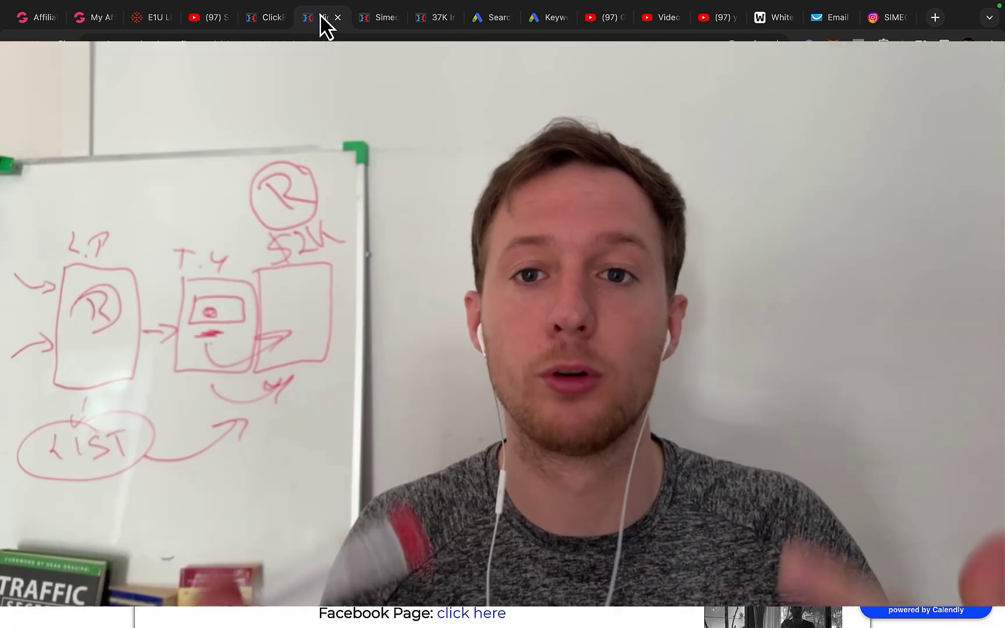